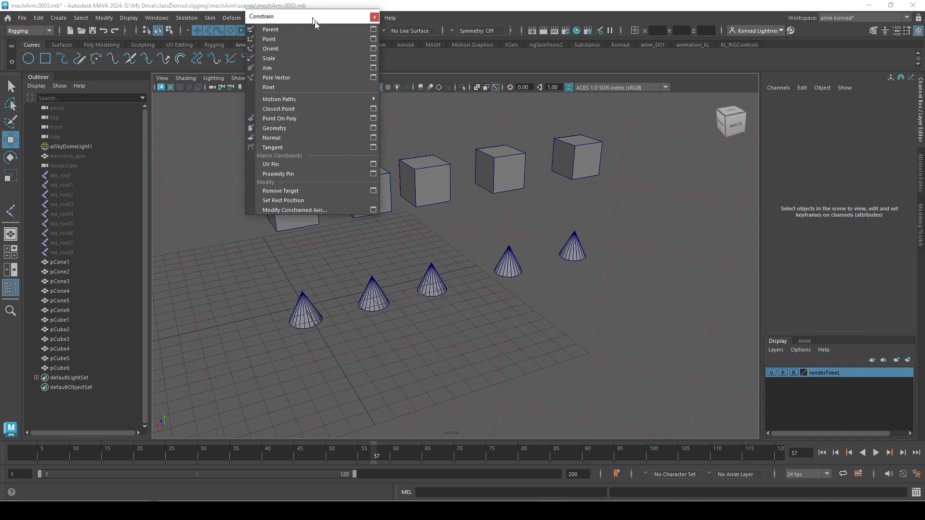
Scale-constrain pCube1 to pCone1 with Maintain offset off, offset 1, all axes constrained and weight 1
{"action": "left_click", "coordinate": [308, 17]}
{"action": "left_click_drag", "start_coordinate": [578, 89], "coordinate": [773, 116]}
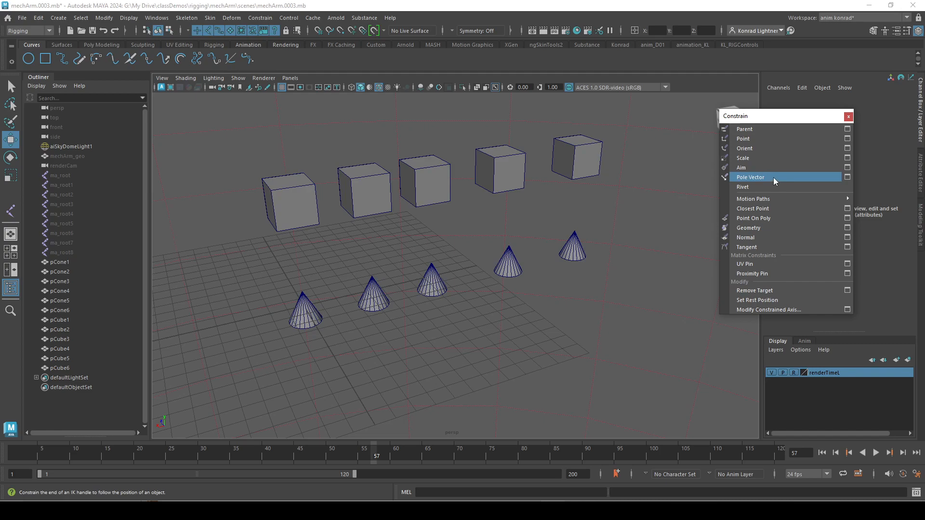
{"action": "left_click", "coordinate": [300, 309]}
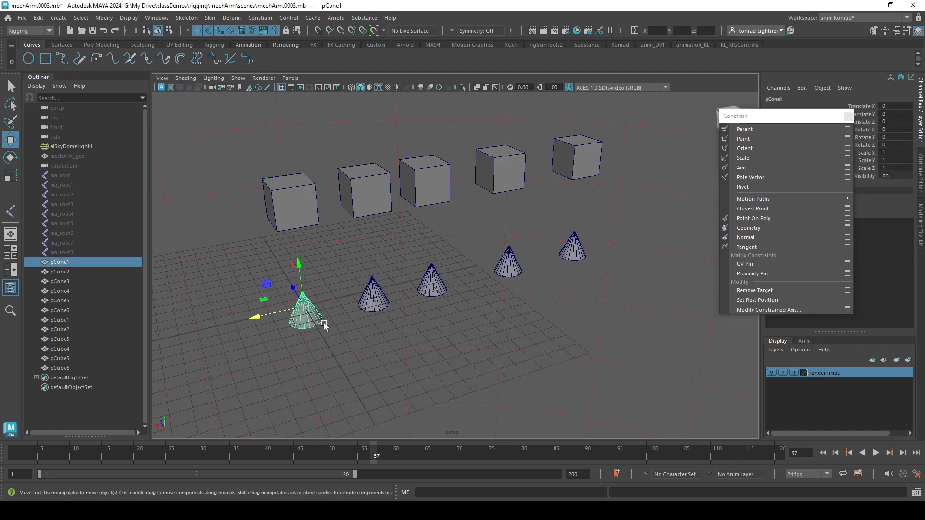
{"action": "left_click", "coordinate": [294, 198], "text": "shift"}
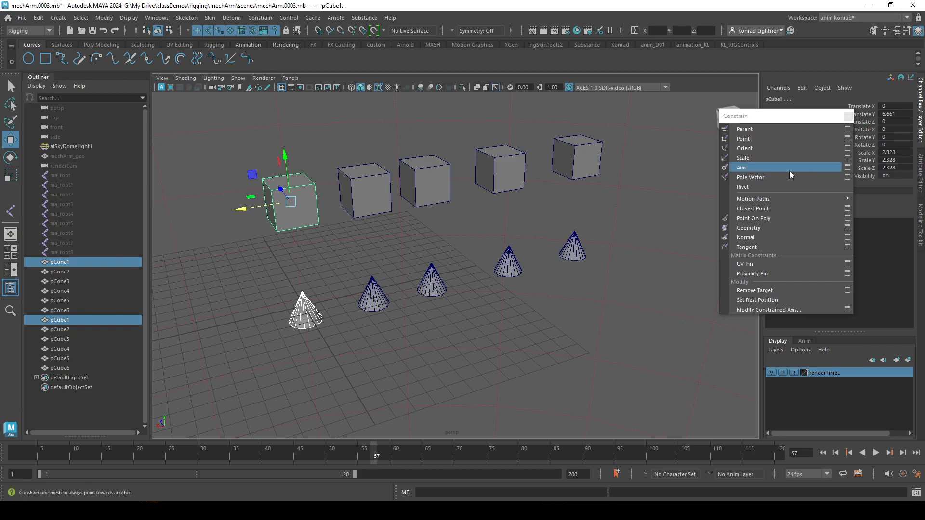
{"action": "left_click", "coordinate": [847, 158]}
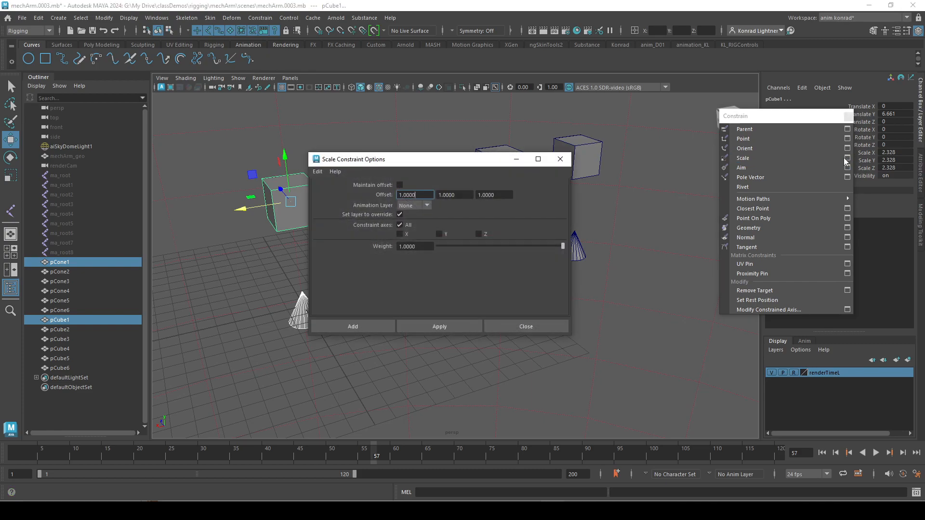
{"action": "left_click_drag", "start_coordinate": [450, 167], "coordinate": [748, 166]}
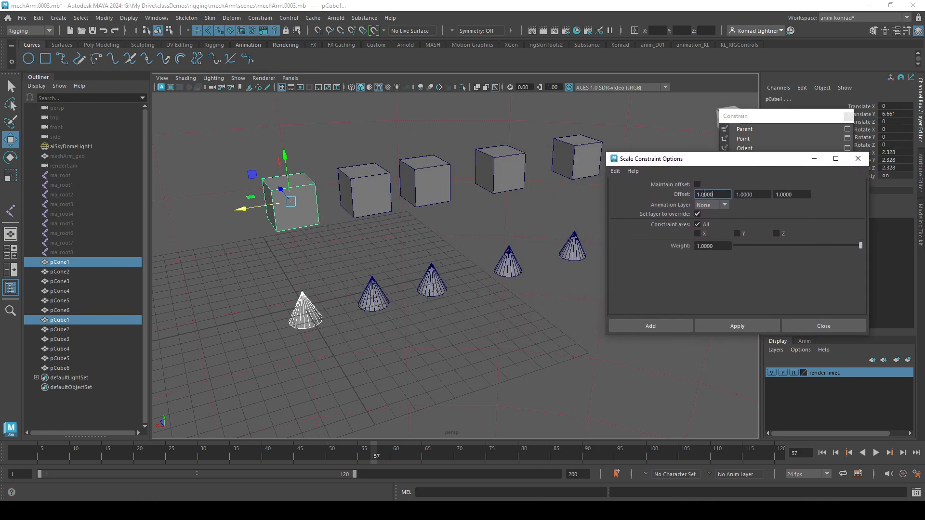
{"action": "left_click", "coordinate": [757, 326]}
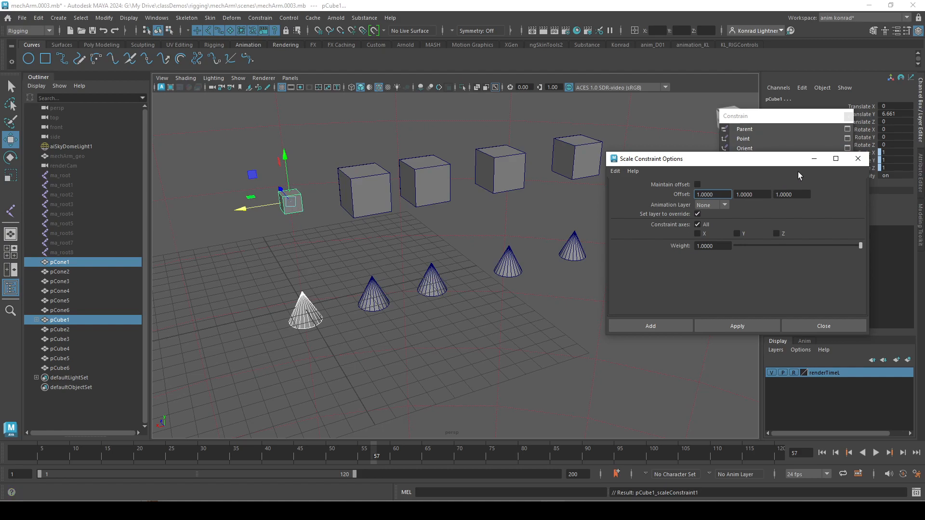
{"action": "left_click", "coordinate": [858, 159]}
{"action": "left_click", "coordinate": [849, 117]}
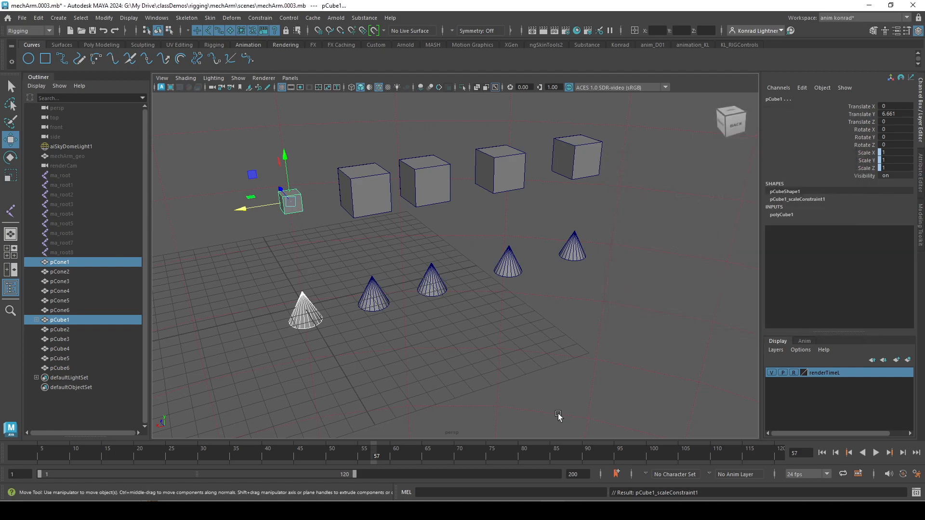
Compare the scale values of pCone1, the constrained pCube1 and the unconstrained pCube2
{"action": "left_click", "coordinate": [558, 416]}
{"action": "left_click", "coordinate": [301, 310]}
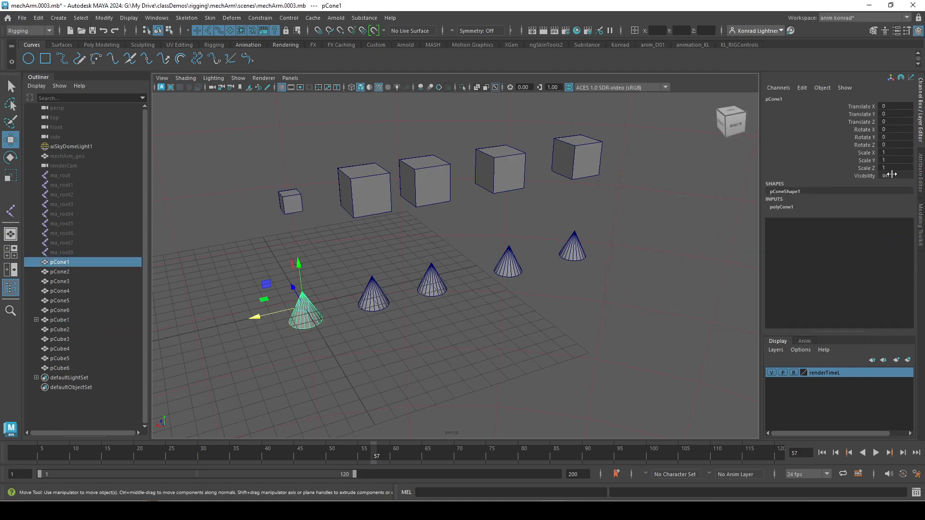
{"action": "left_click", "coordinate": [295, 208]}
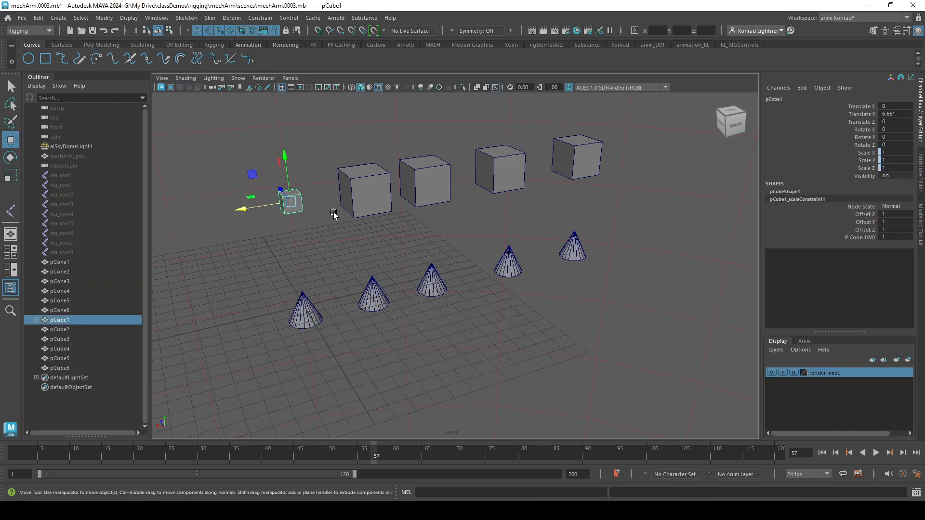
{"action": "left_click", "coordinate": [346, 191]}
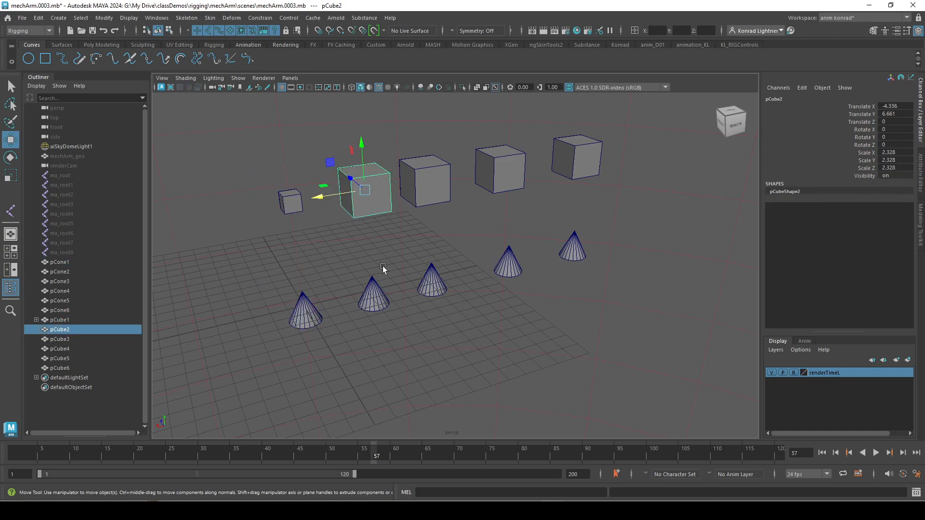
{"action": "left_click", "coordinate": [294, 208]}
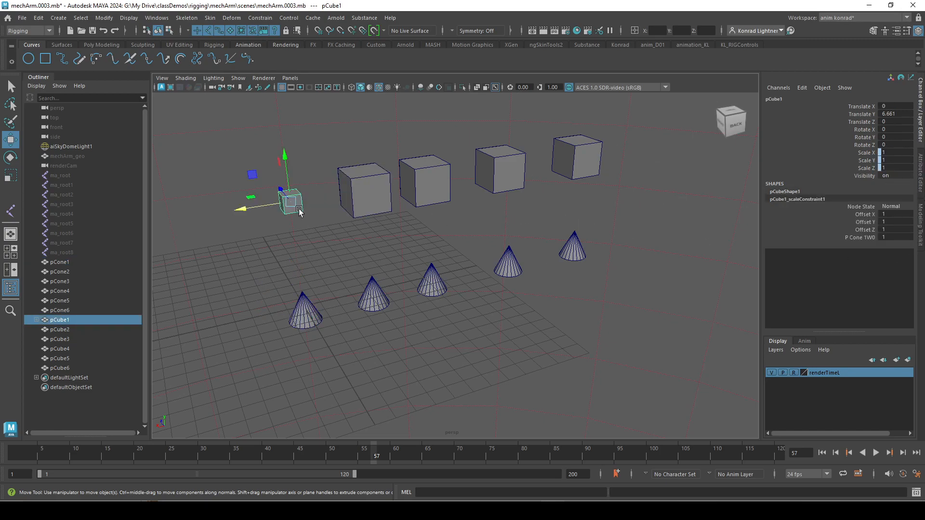
Scale pCone1 uniformly to about 2.378 and move it to about -2.515 in Z to test the constraint
{"action": "left_click", "coordinate": [308, 307]}
{"action": "key", "text": "r"}
{"action": "left_click_drag", "start_coordinate": [303, 305], "coordinate": [340, 309]}
{"action": "key", "text": "w"}
{"action": "middle_click_drag", "start_coordinate": [287, 291], "coordinate": [332, 337]}
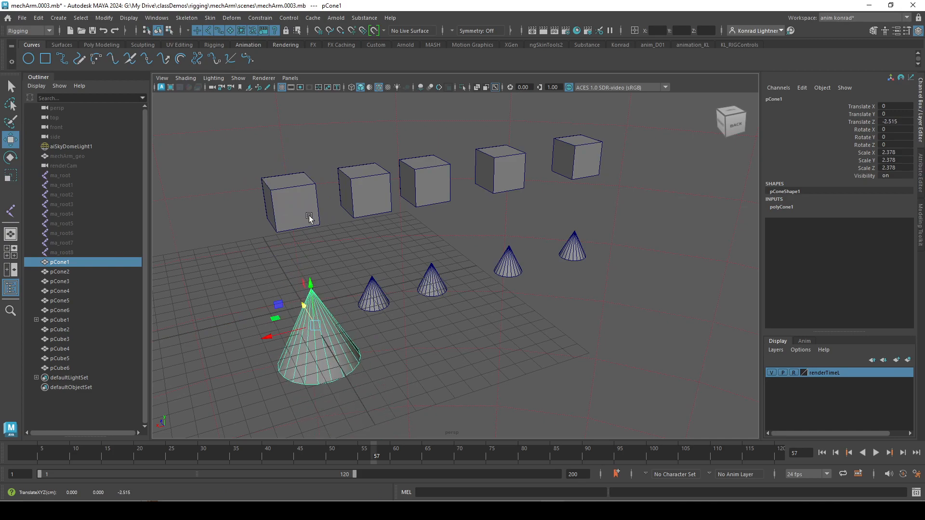
Try enlarging pCone1 further to a uniform scale of about 3.187, and undo the change
{"action": "left_click_drag", "start_coordinate": [291, 333], "coordinate": [365, 364]}
{"action": "key", "text": "r"}
{"action": "left_click_drag", "start_coordinate": [320, 326], "coordinate": [340, 333]}
{"action": "key", "text": "ctrl+z"}
{"action": "key", "text": "ctrl+z"}
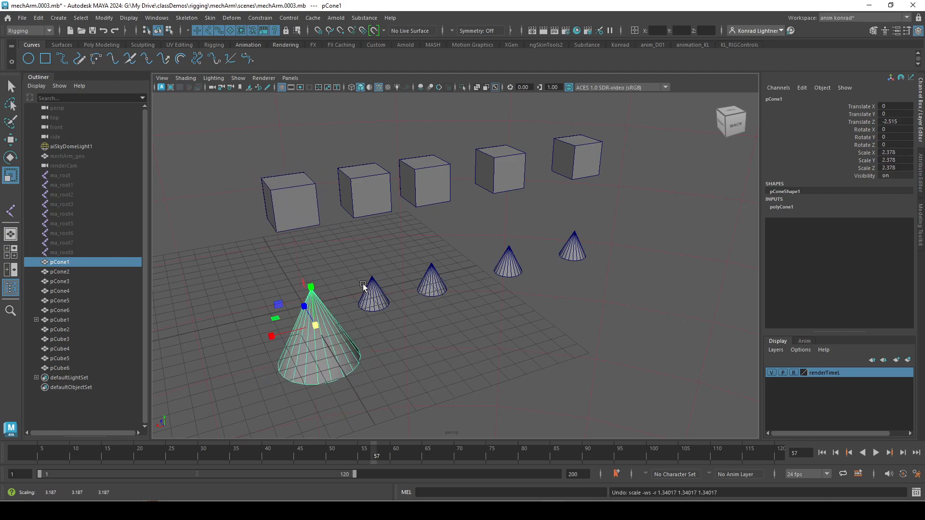
Try to scale the constrained pCube1 directly to about 6.61, and test how rescaling pCone1 affects it
{"action": "left_click", "coordinate": [299, 212]}
{"action": "left_click_drag", "start_coordinate": [290, 201], "coordinate": [351, 254]}
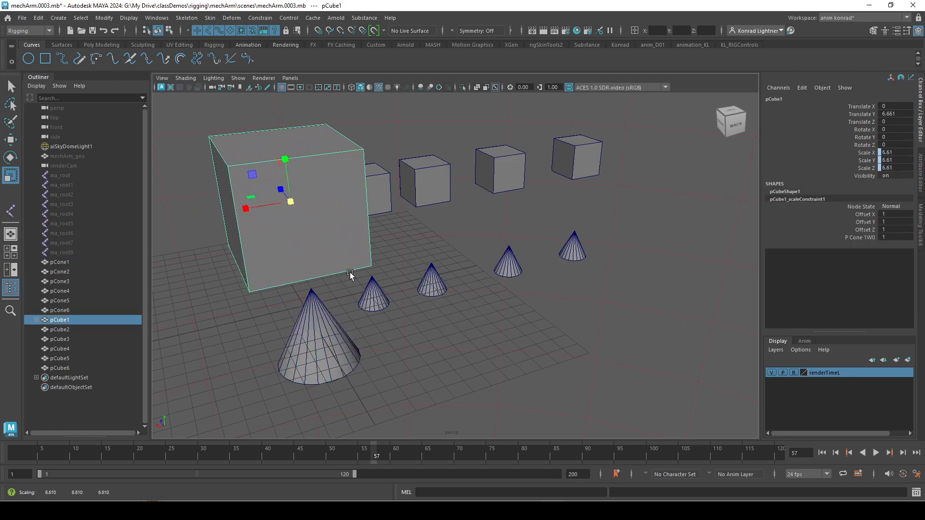
{"action": "left_click", "coordinate": [357, 360]}
{"action": "left_click_drag", "start_coordinate": [311, 325], "coordinate": [385, 320]}
{"action": "key", "text": "ctrl+z"}
{"action": "left_click", "coordinate": [295, 200]}
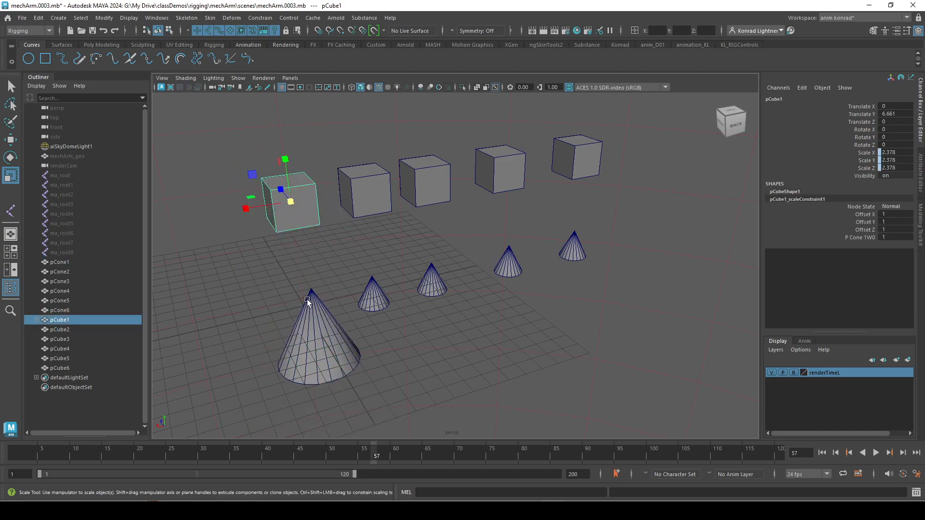
{"action": "left_click_drag", "start_coordinate": [291, 201], "coordinate": [366, 216]}
Scale pCone1 down to about 1.393 and move it to about 4.582 in Z
{"action": "left_click", "coordinate": [312, 319]}
{"action": "mouse_move", "coordinate": [315, 325]}
{"action": "left_mouse_down"}
{"action": "mouse_move", "coordinate": [306, 324]}
{"action": "mouse_move", "coordinate": [343, 331]}
{"action": "mouse_move", "coordinate": [294, 319]}
{"action": "mouse_move", "coordinate": [329, 325]}
{"action": "left_mouse_up"}
{"action": "left_click_drag", "start_coordinate": [330, 325], "coordinate": [423, 305], "text": "alt"}
{"action": "key", "text": "w"}
{"action": "key", "text": "r"}
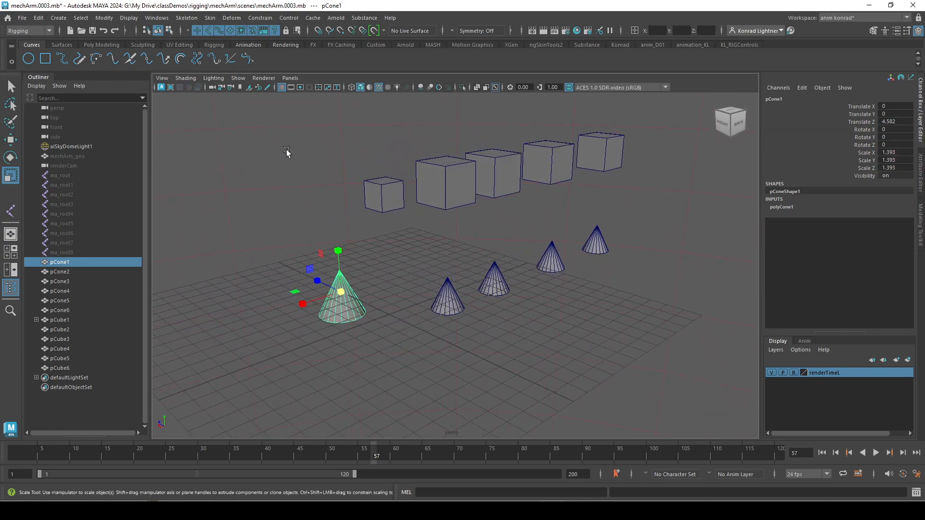
Parent-constrain pCube2 to pCone2 with Maintain offset off, all translate and rotate axes constrained and weight 1
{"action": "left_click_drag", "start_coordinate": [407, 207], "coordinate": [391, 232], "text": "alt"}
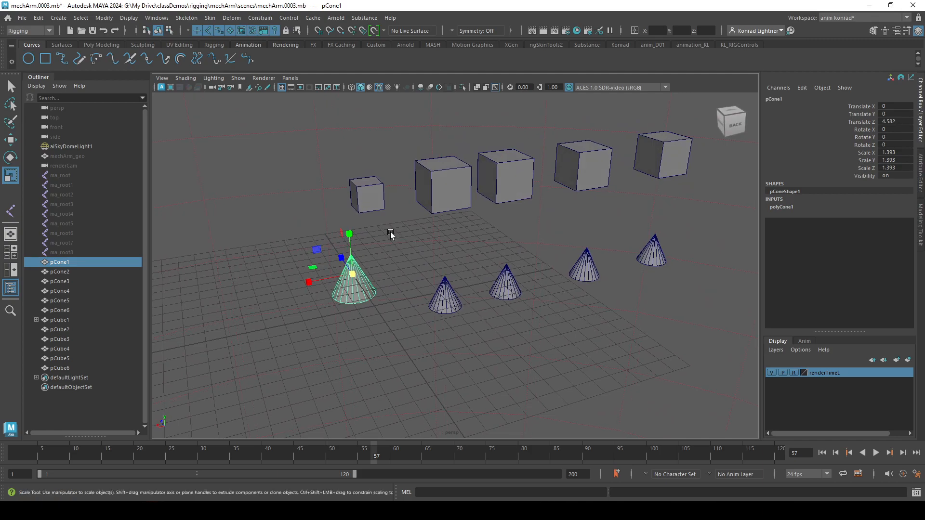
{"action": "scroll", "coordinate": [390, 232], "scroll_direction": "up", "scroll_amount": 2}
{"action": "middle_click_drag", "start_coordinate": [390, 232], "coordinate": [379, 253], "text": "alt"}
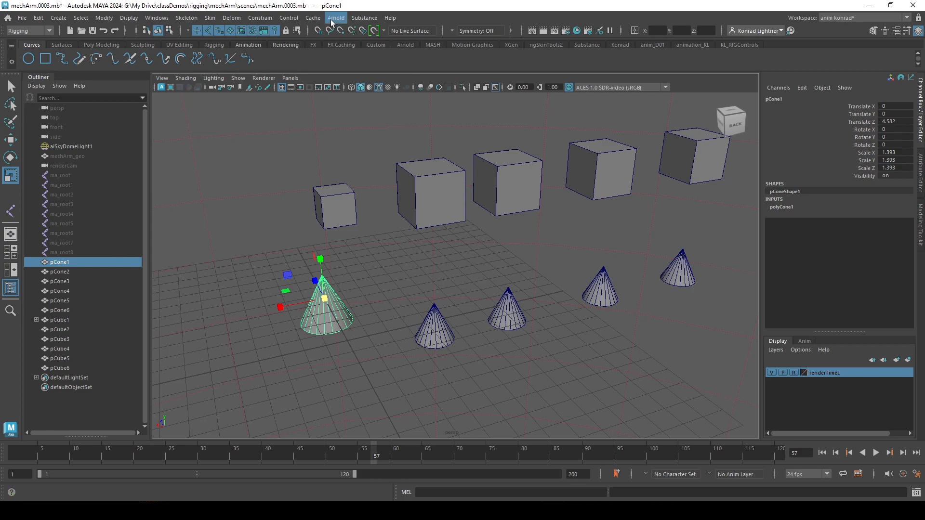
{"action": "left_click", "coordinate": [268, 19]}
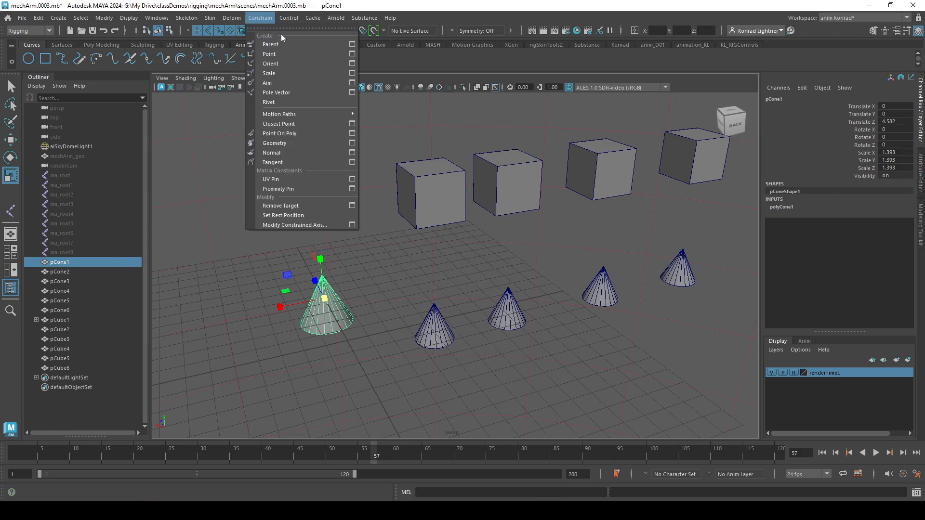
{"action": "left_click_drag", "start_coordinate": [303, 21], "coordinate": [718, 115]}
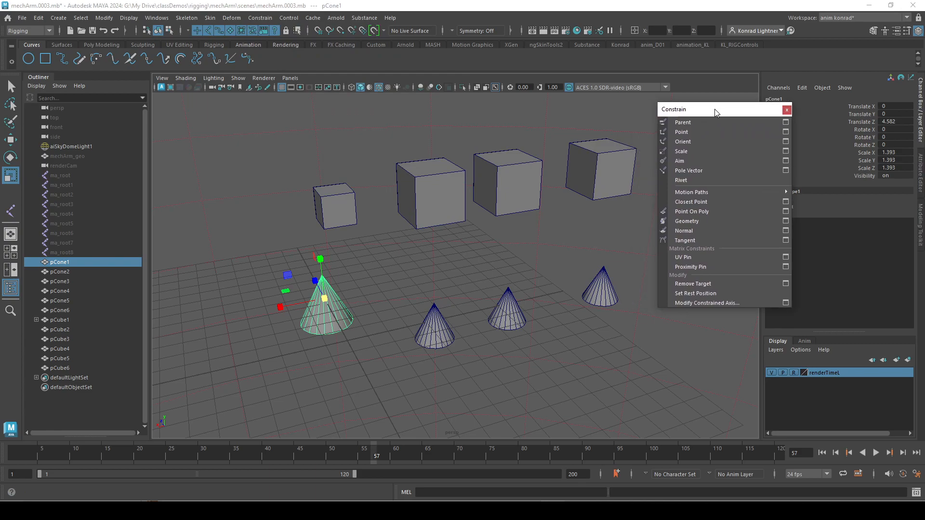
{"action": "middle_click_drag", "start_coordinate": [599, 174], "coordinate": [473, 143], "text": "alt"}
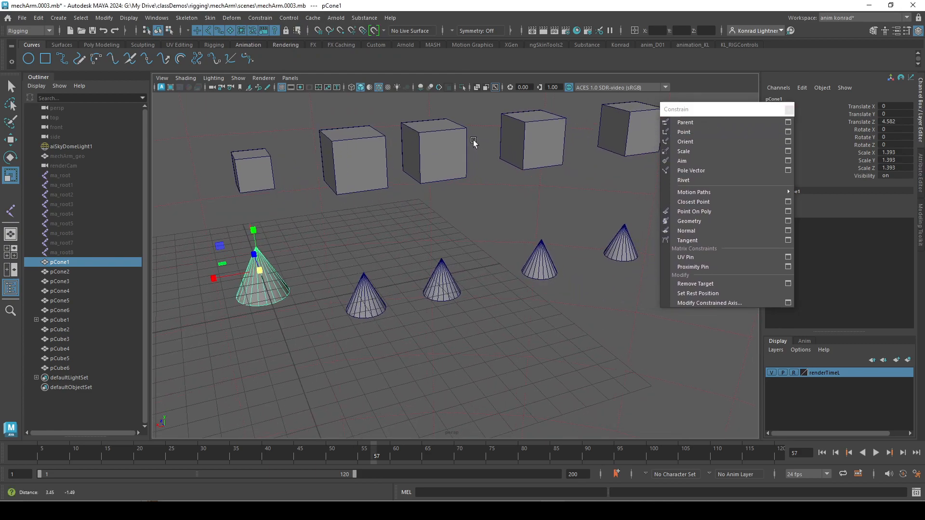
{"action": "left_click", "coordinate": [788, 122]}
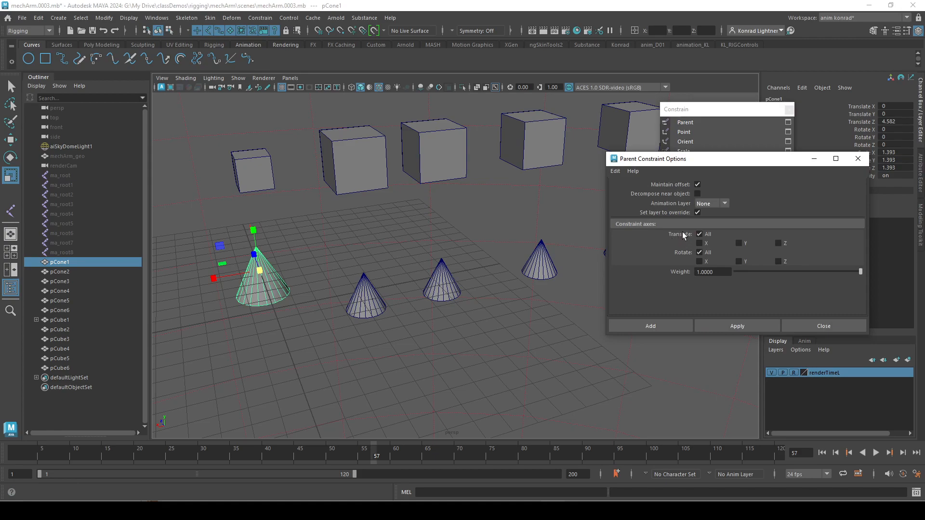
{"action": "left_click", "coordinate": [698, 183]}
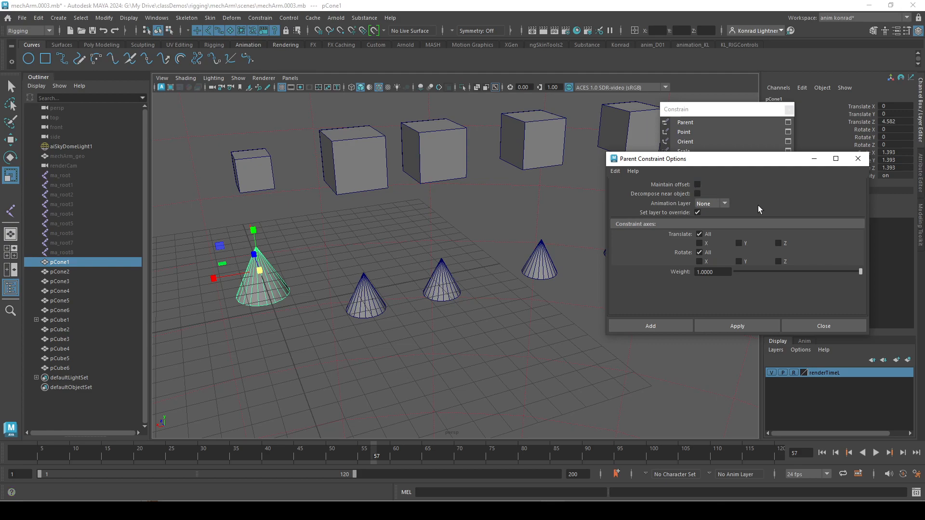
{"action": "left_click", "coordinate": [399, 355]}
{"action": "left_click", "coordinate": [364, 302]}
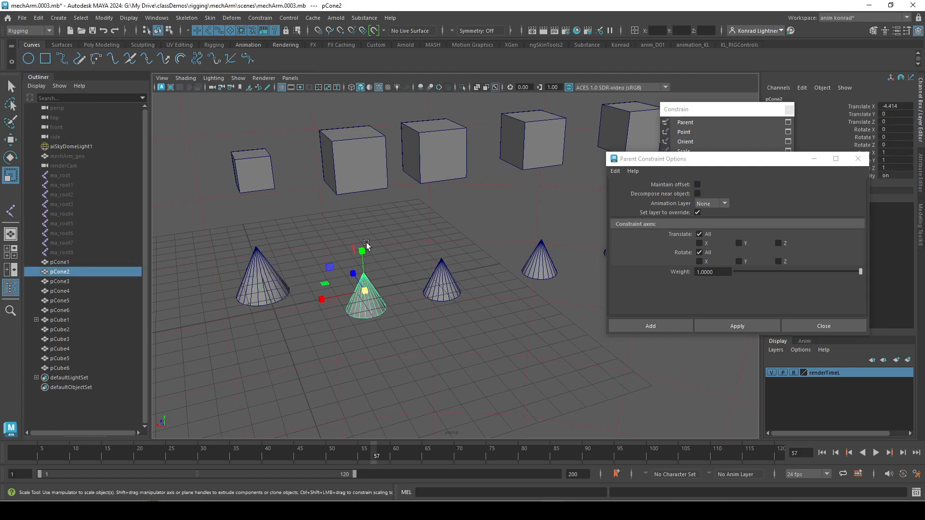
{"action": "left_click", "coordinate": [351, 137], "text": "shift"}
{"action": "left_click", "coordinate": [754, 323]}
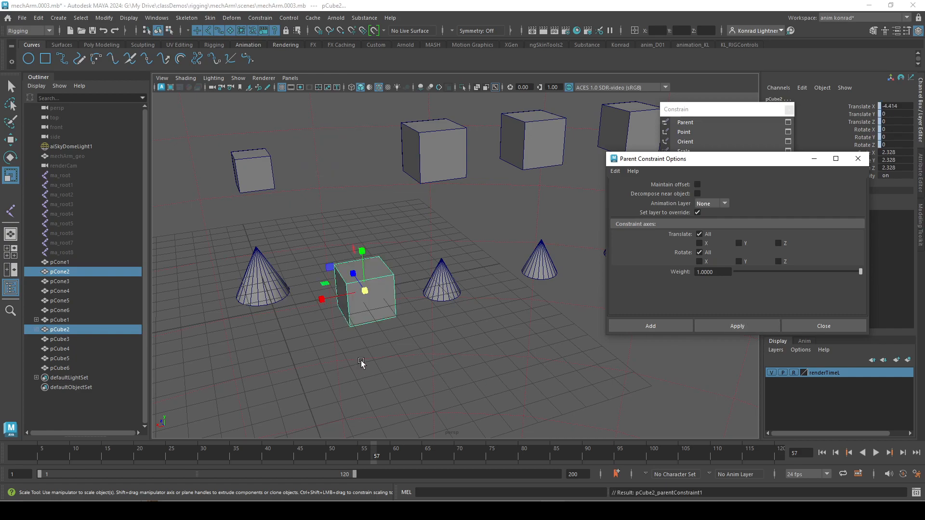
Show the scene in wireframe and examine pCone2, pCube2 and the parent constraint node under pCube2
{"action": "key", "text": "4"}
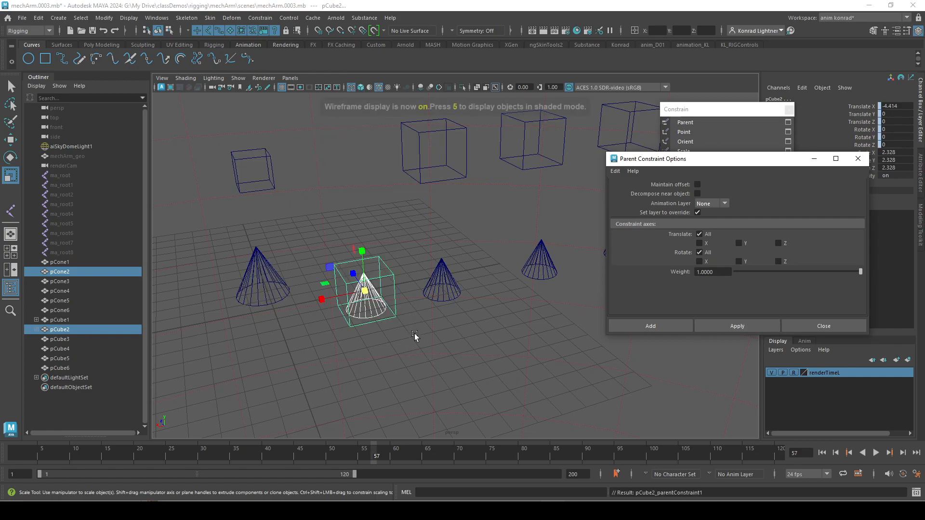
{"action": "left_click", "coordinate": [374, 129]}
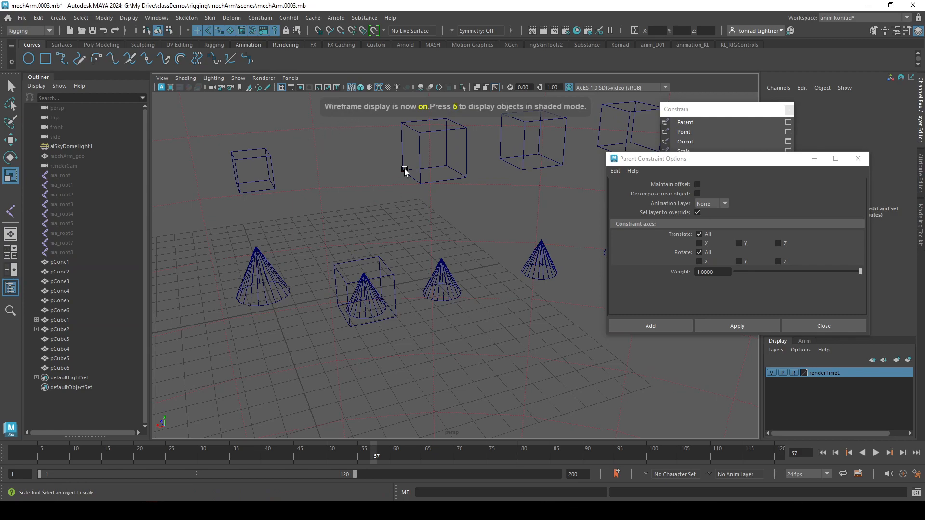
{"action": "left_click", "coordinate": [350, 306]}
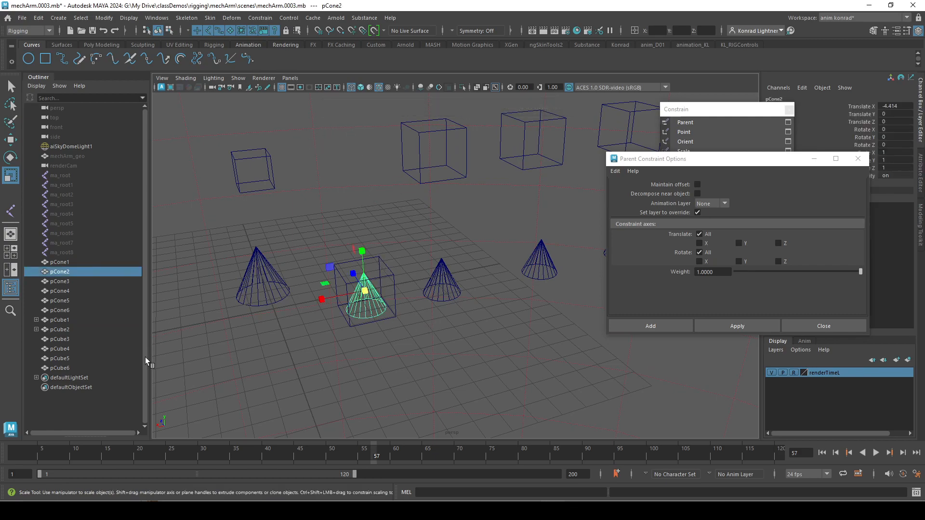
{"action": "left_click", "coordinate": [394, 288]}
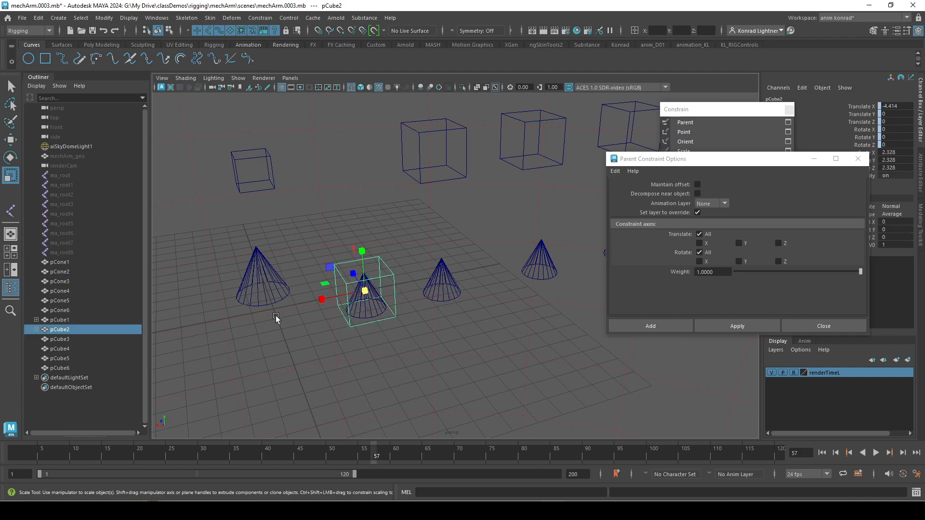
{"action": "left_click", "coordinate": [36, 329]}
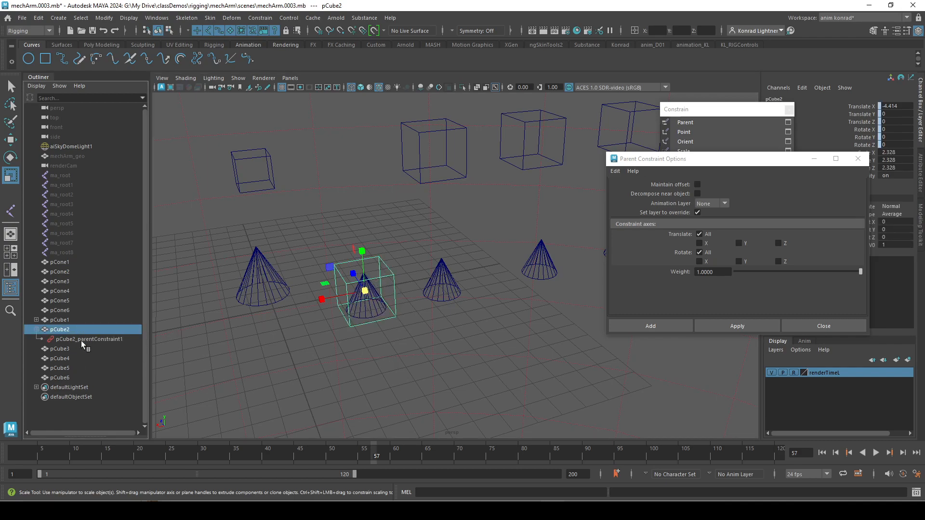
{"action": "left_click", "coordinate": [72, 339]}
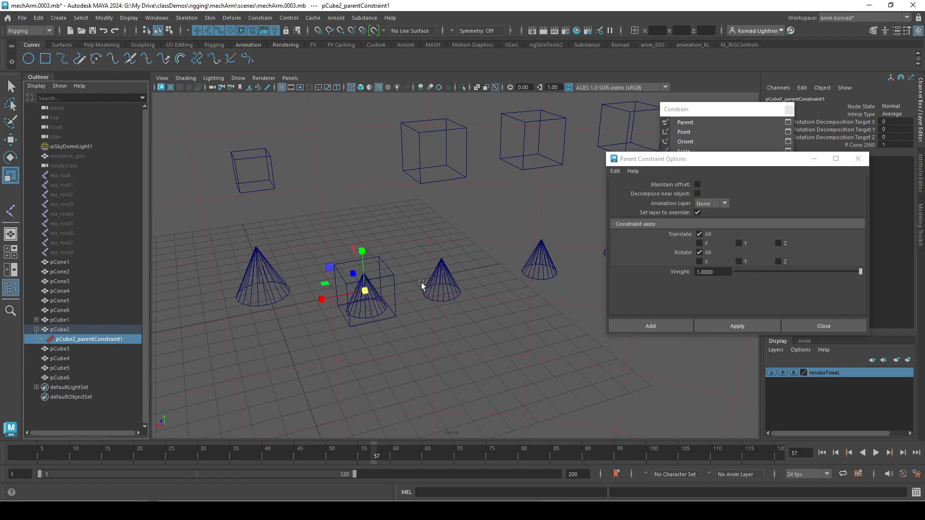
Examine pCone3, pCube3 and the parent constraint node under pCube2, with the Parent Constraint Options moved clear of the Constrain list
{"action": "left_click", "coordinate": [449, 281]}
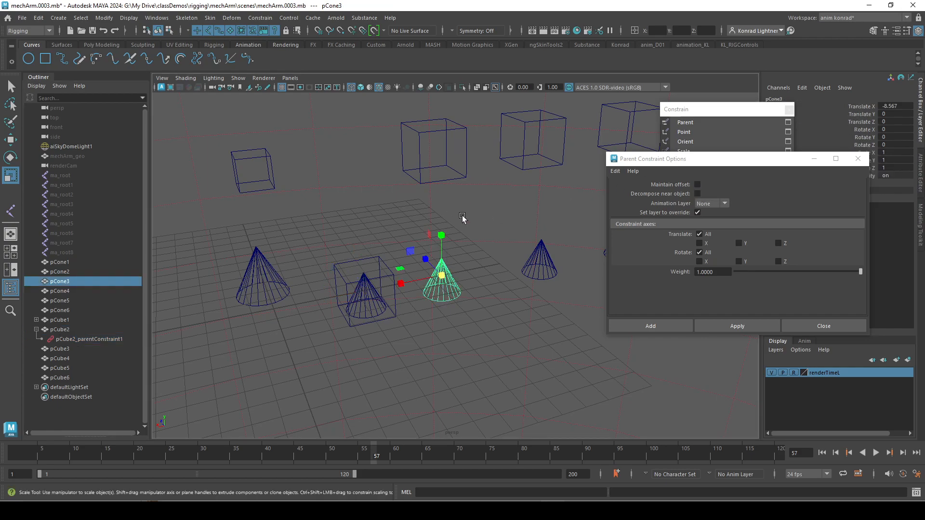
{"action": "key", "text": "w"}
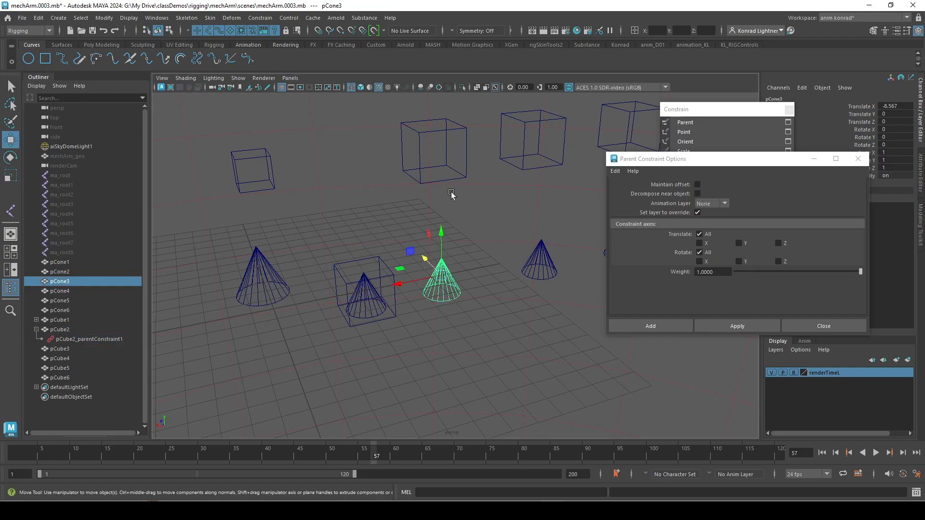
{"action": "left_click", "coordinate": [465, 161]}
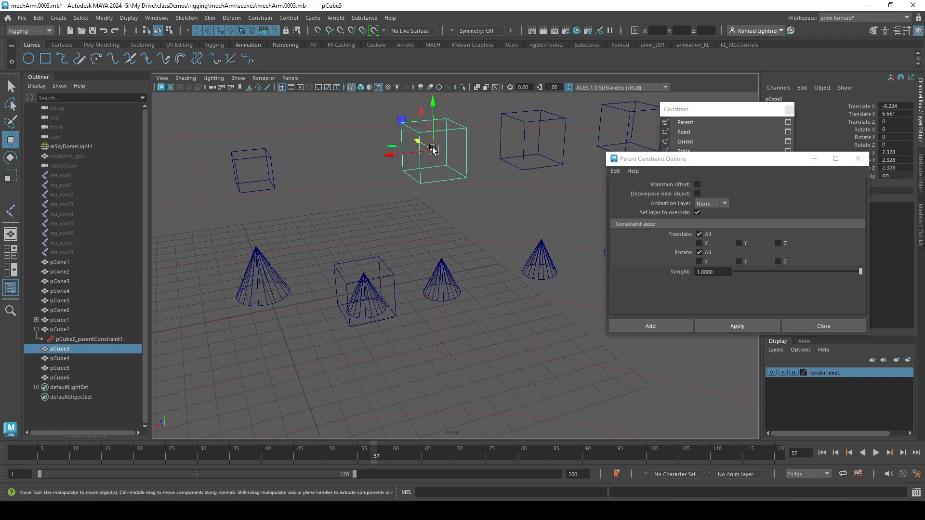
{"action": "left_click", "coordinate": [442, 272]}
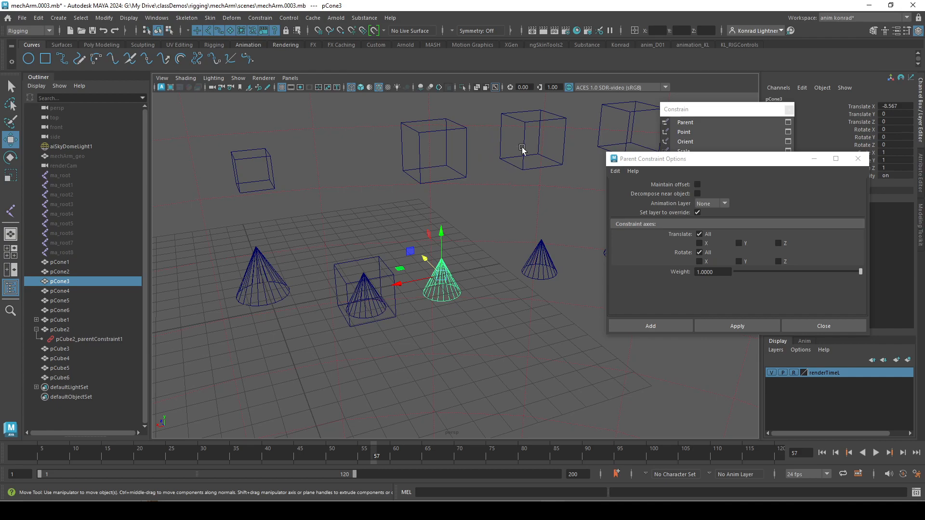
{"action": "left_click_drag", "start_coordinate": [649, 166], "coordinate": [629, 190]}
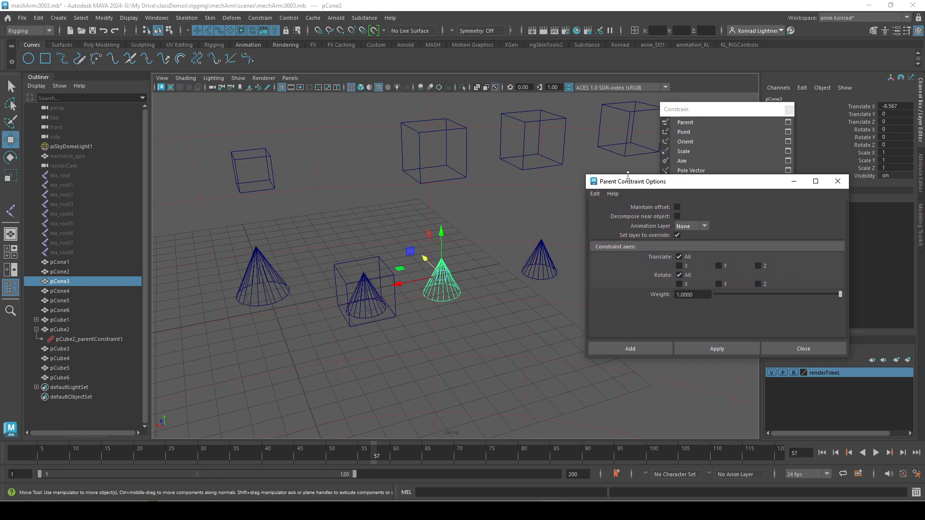
{"action": "left_click", "coordinate": [122, 330]}
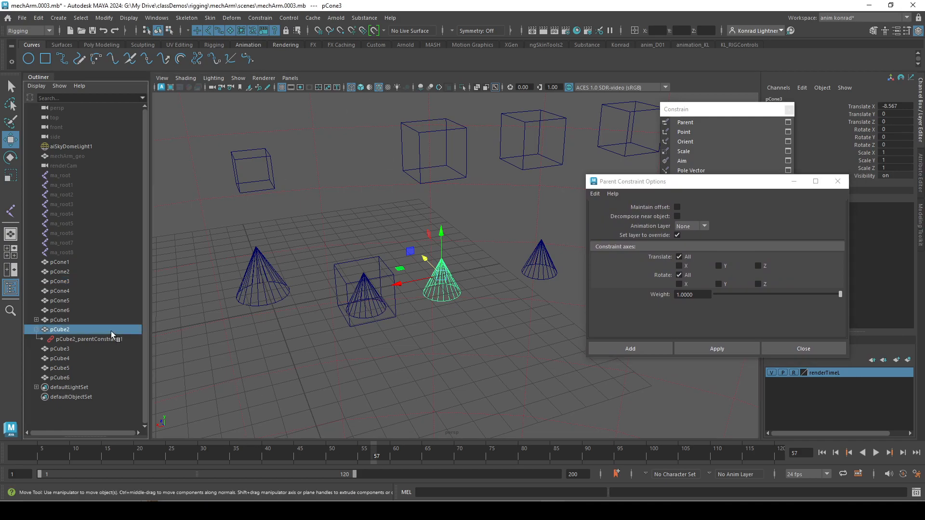
{"action": "left_click", "coordinate": [107, 339]}
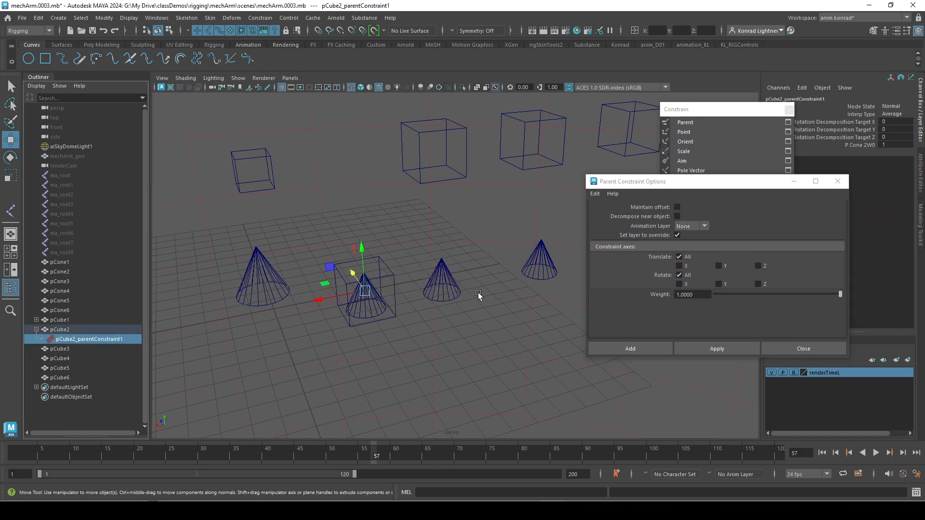
Undo the parent constraint on pCube2 and the last scaling and move of pCone1
{"action": "left_click", "coordinate": [424, 295]}
{"action": "key", "text": "ctrl+z"}
{"action": "key", "text": "ctrl+z"}
{"action": "key", "text": "ctrl+z"}
{"action": "key", "text": "ctrl+z"}
{"action": "key", "text": "ctrl+z"}
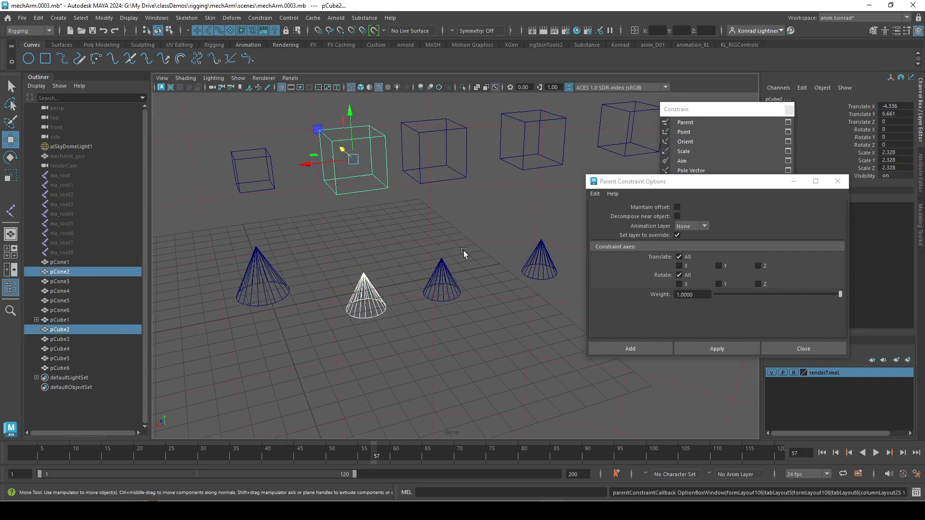
{"action": "key", "text": "ctrl+z"}
{"action": "key", "text": "ctrl+z"}
{"action": "key", "text": "ctrl+z"}
{"action": "key", "text": "ctrl+z"}
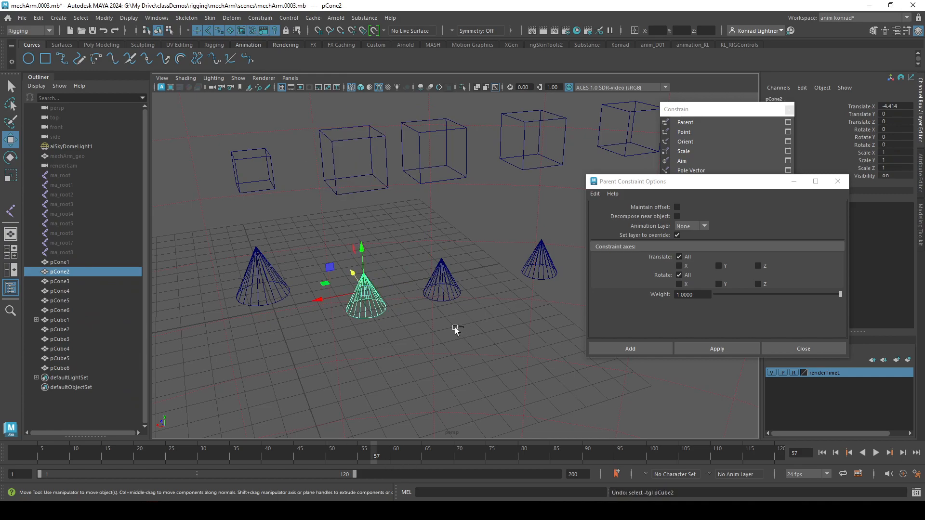
{"action": "key", "text": "ctrl+z"}
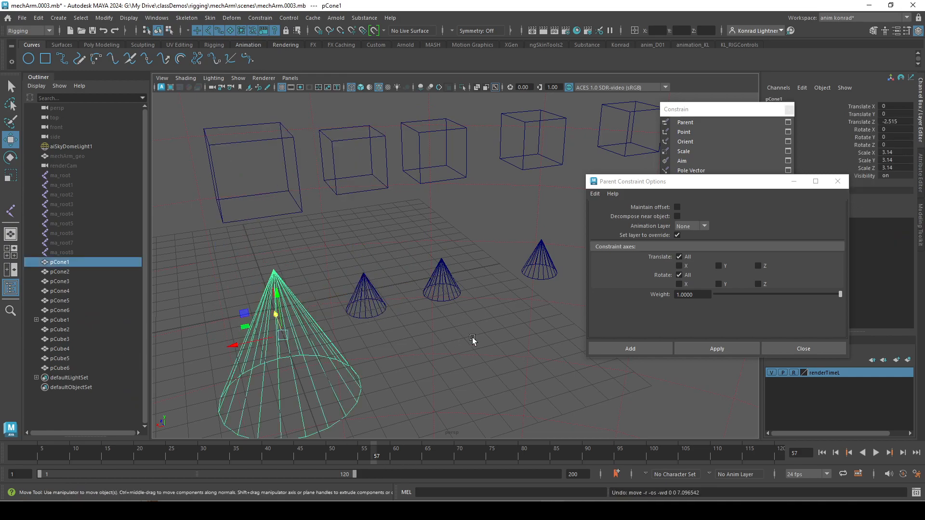
Delete the scale constraint node under pCube1
{"action": "left_click", "coordinate": [80, 331]}
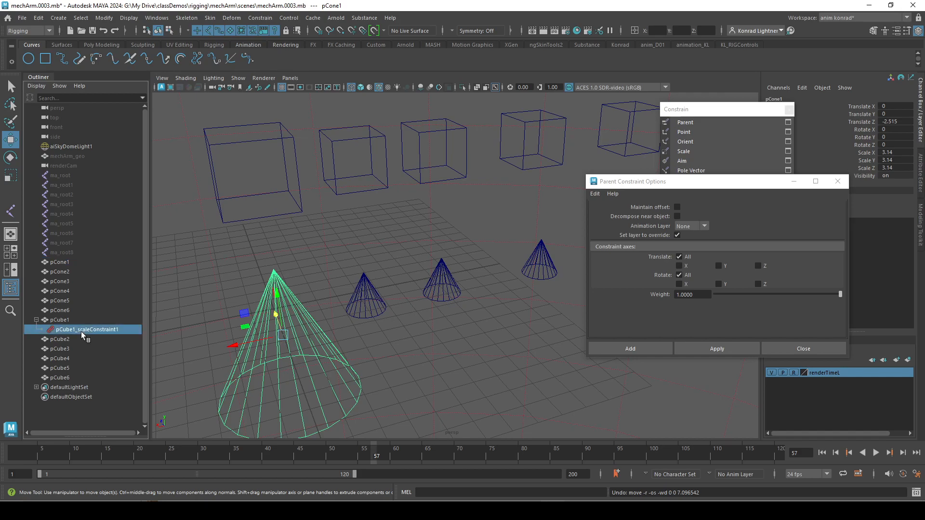
{"action": "left_click", "coordinate": [268, 380]}
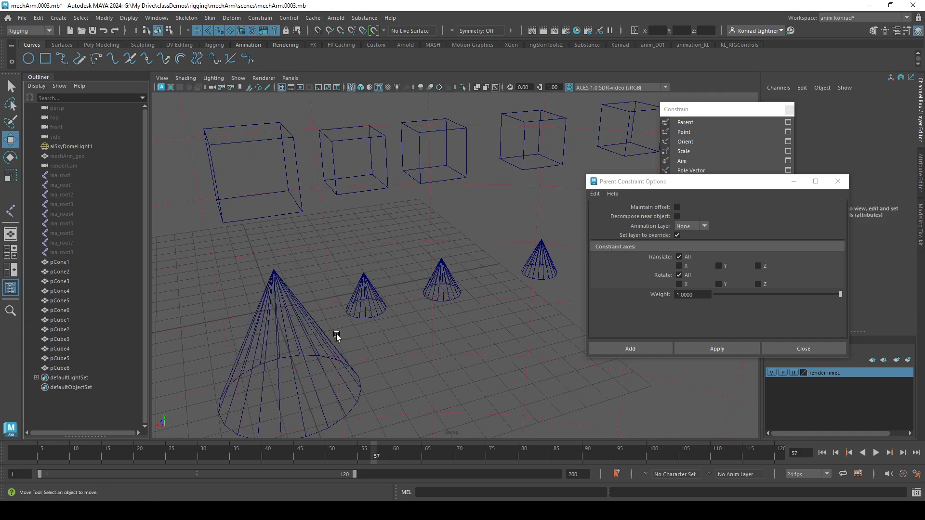
Move the large pCone1 back on the grid to about 4.656 in Z
{"action": "left_click_drag", "start_coordinate": [289, 268], "coordinate": [403, 353]}
{"action": "left_click", "coordinate": [338, 421]}
{"action": "left_click_drag", "start_coordinate": [276, 343], "coordinate": [384, 394]}
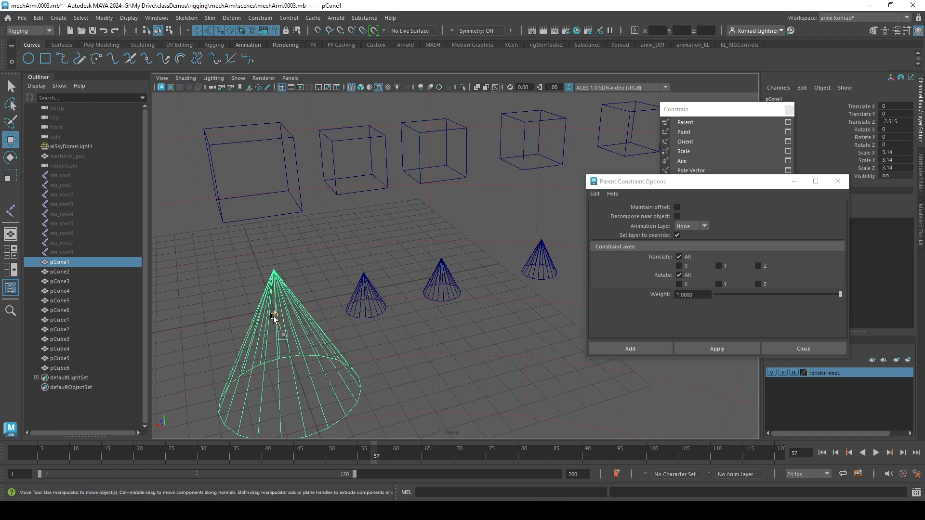
{"action": "left_click_drag", "start_coordinate": [272, 318], "coordinate": [221, 267]}
Try to move pCone2 to about -2.328 in X and 1.707 in Z
{"action": "left_click", "coordinate": [484, 385]}
{"action": "left_click", "coordinate": [370, 279]}
{"action": "left_click_drag", "start_coordinate": [359, 282], "coordinate": [305, 275]}
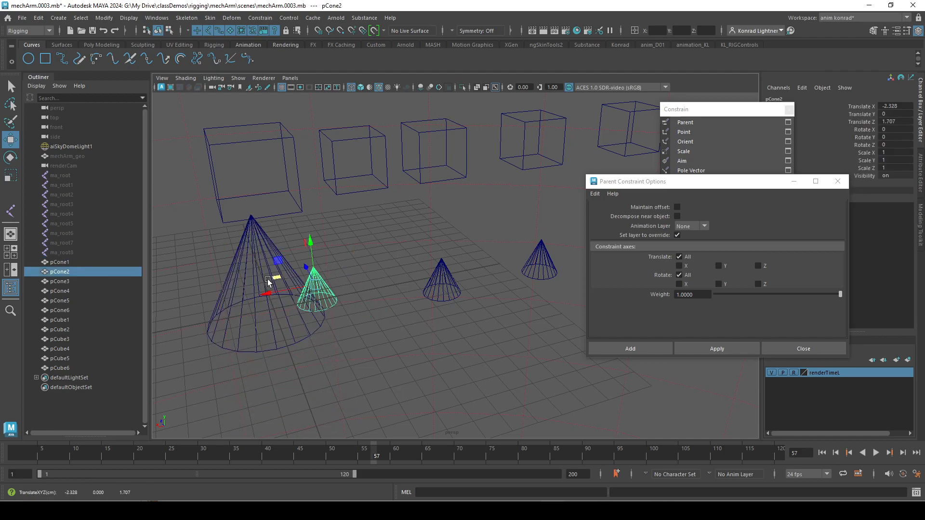
{"action": "key", "text": "ctrl+z"}
Scale pCone1 uniformly down to about 2.043
{"action": "key", "text": "e"}
{"action": "key", "text": "r"}
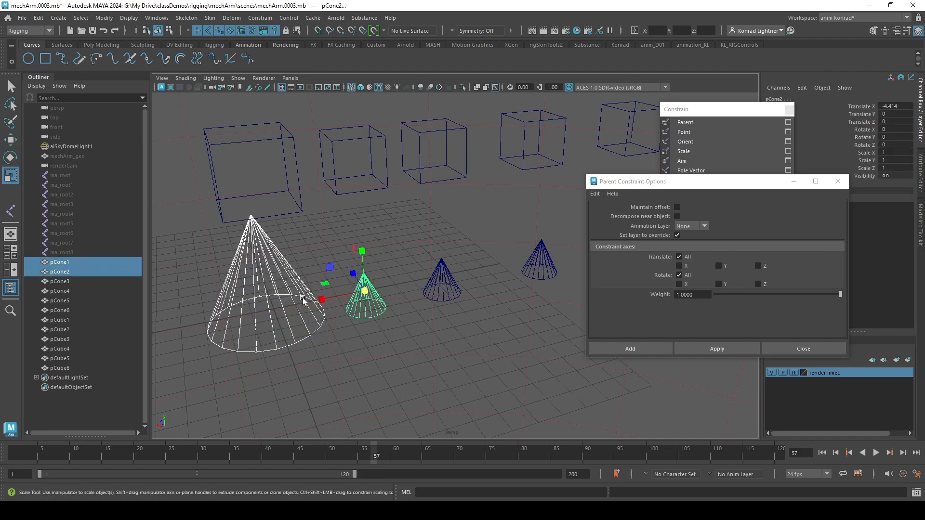
{"action": "left_click", "coordinate": [240, 254]}
{"action": "left_click_drag", "start_coordinate": [262, 268], "coordinate": [220, 270]}
{"action": "key", "text": "w"}
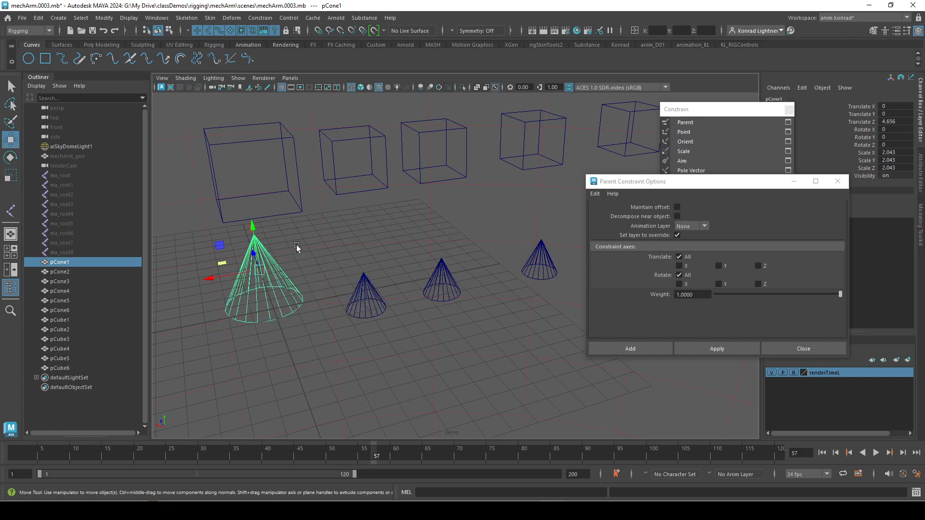
Clear the selection and show the scene in shaded display
{"action": "left_click_drag", "start_coordinate": [300, 316], "coordinate": [367, 331], "text": "alt"}
{"action": "left_click_drag", "start_coordinate": [470, 308], "coordinate": [443, 333], "text": "alt"}
{"action": "left_click_drag", "start_coordinate": [429, 307], "coordinate": [438, 306], "text": "alt"}
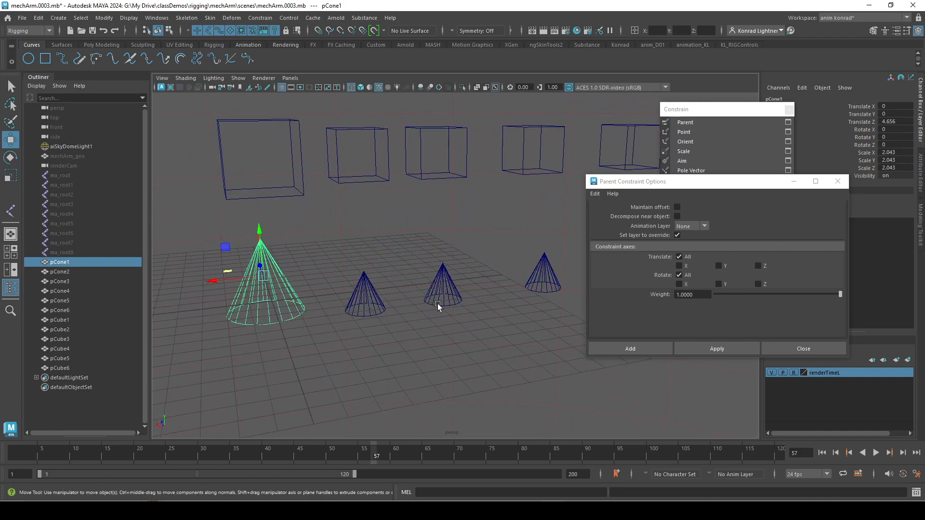
{"action": "left_click", "coordinate": [451, 337]}
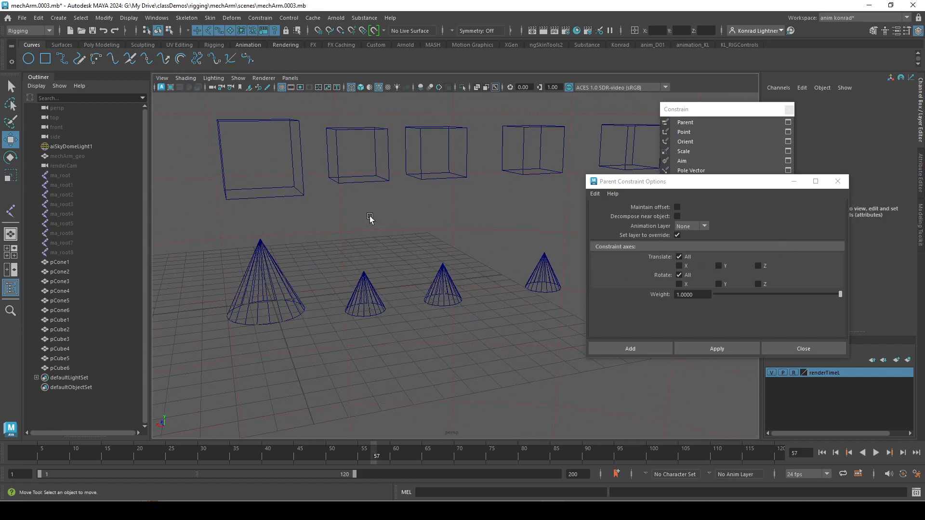
{"action": "key", "text": "5"}
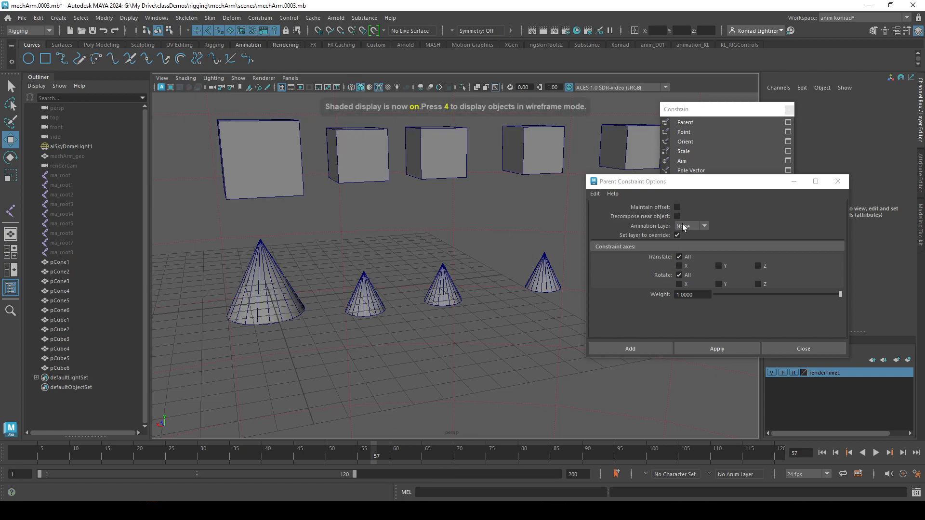
Parent-constrain pCone2 to pCube2 with Maintain offset on, all translate and rotate axes and weight 1, and expand pCone2 in the Outliner
{"action": "left_click", "coordinate": [677, 207]}
{"action": "left_click", "coordinate": [378, 165]}
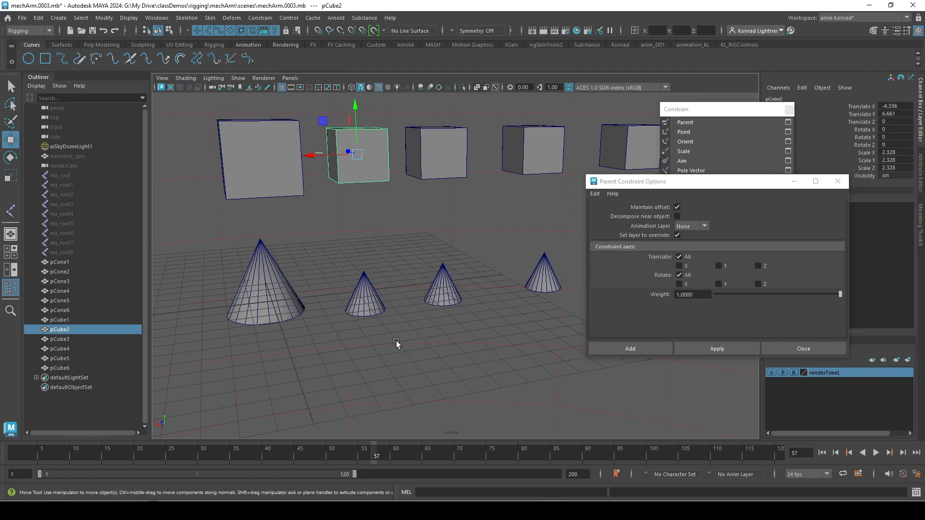
{"action": "left_click", "coordinate": [374, 296], "text": "shift"}
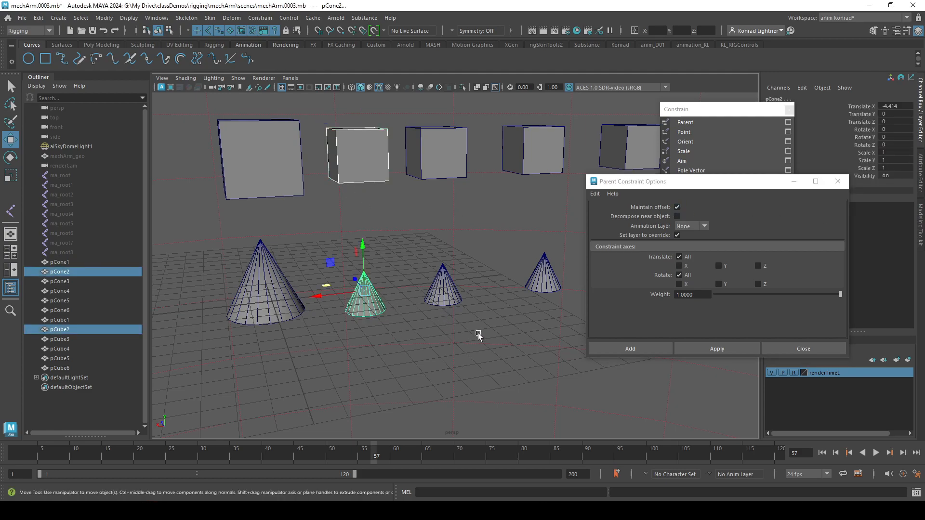
{"action": "left_click", "coordinate": [725, 351]}
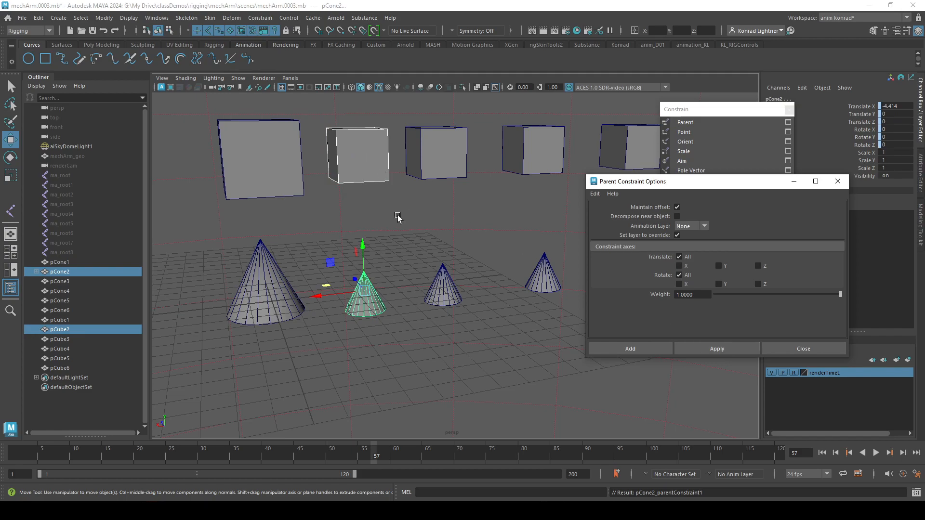
{"action": "left_click", "coordinate": [37, 272]}
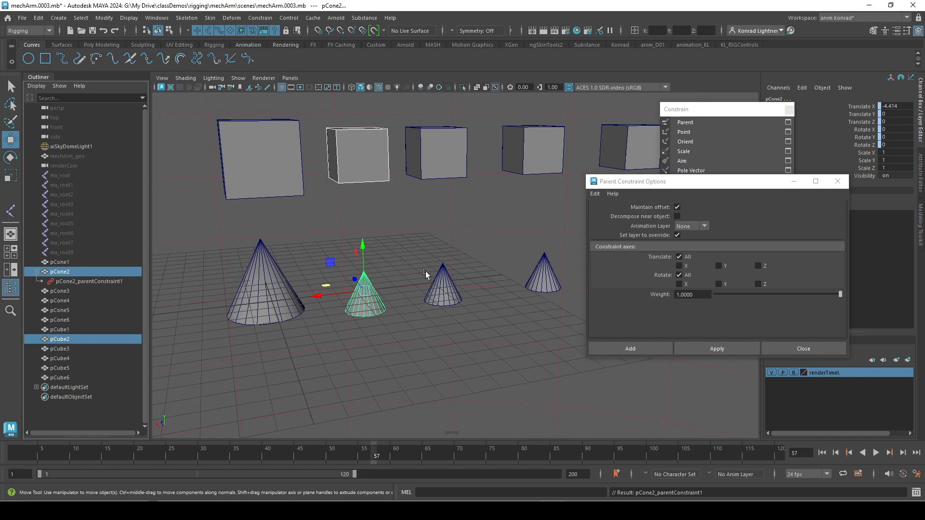
Try to scale the constrained pCone2 to about 1.923 and move it to about -8.472, -1.614, -2.121
{"action": "left_click", "coordinate": [396, 256]}
{"action": "left_click", "coordinate": [356, 308]}
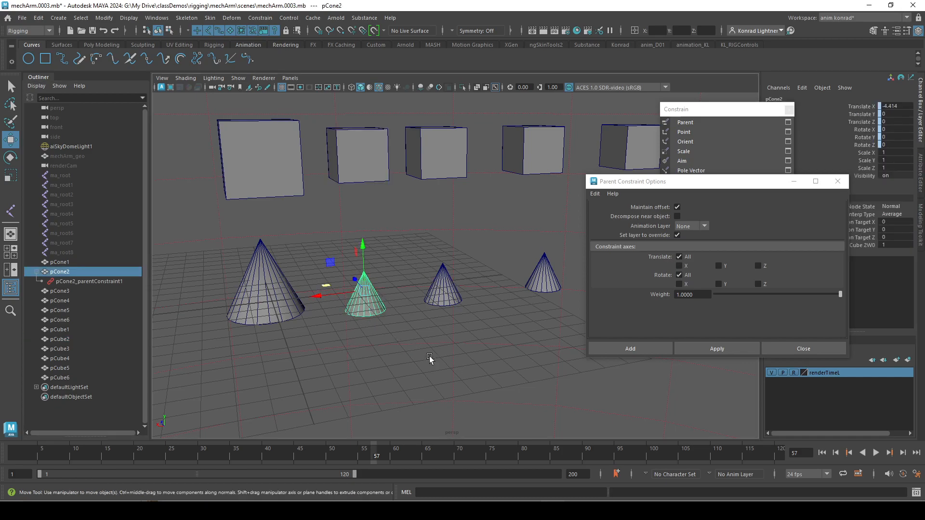
{"action": "key", "text": "r"}
{"action": "left_click_drag", "start_coordinate": [365, 290], "coordinate": [442, 286]}
{"action": "key", "text": "w"}
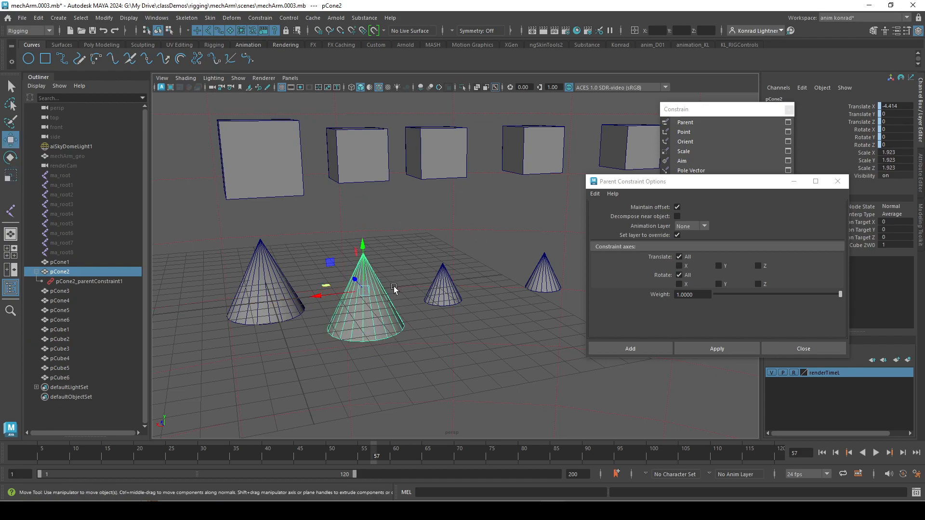
{"action": "left_click_drag", "start_coordinate": [359, 289], "coordinate": [456, 324]}
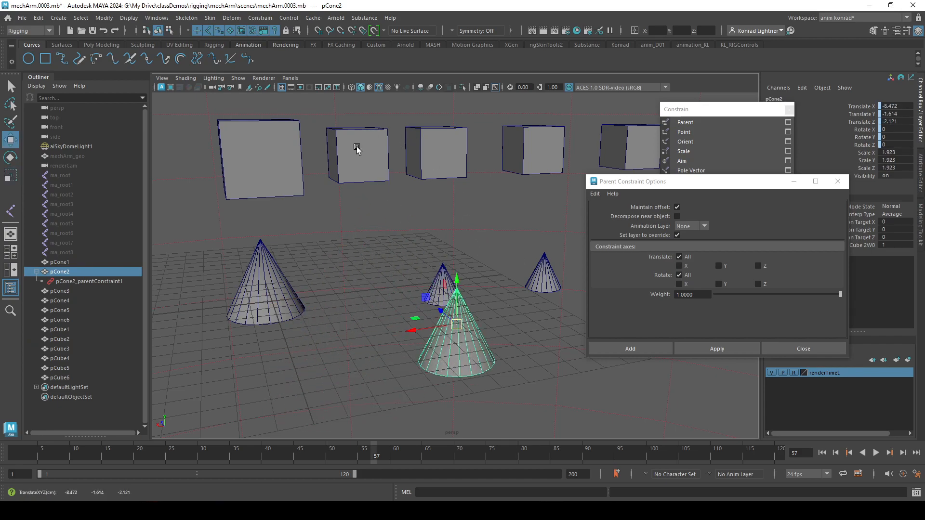
Undo the direct scaling and move of pCone2 and clear the selection
{"action": "key", "text": "ctrl+z"}
{"action": "key", "text": "ctrl+z"}
{"action": "key", "text": "ctrl+z"}
{"action": "key", "text": "ctrl+z"}
{"action": "key", "text": "ctrl+z"}
{"action": "key", "text": "ctrl+z"}
{"action": "key", "text": "ctrl+z"}
{"action": "key", "text": "ctrl+z"}
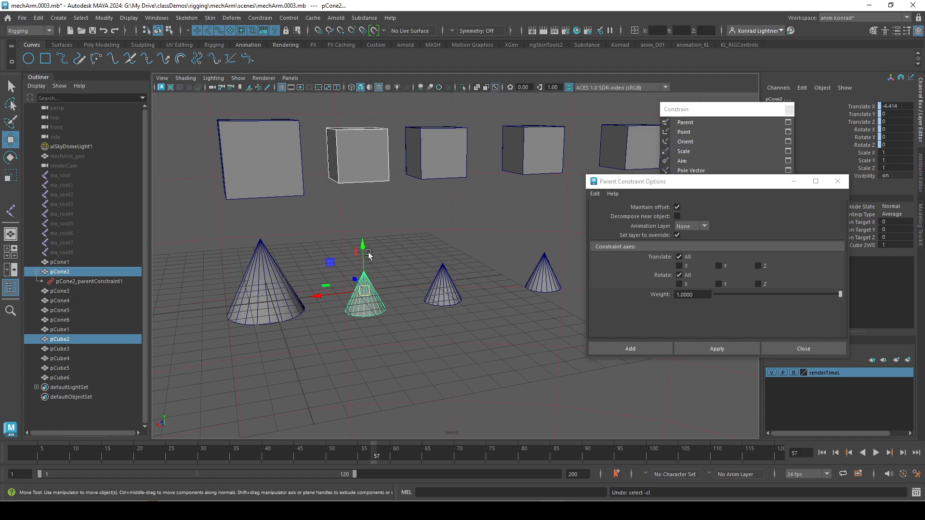
{"action": "left_click", "coordinate": [452, 228]}
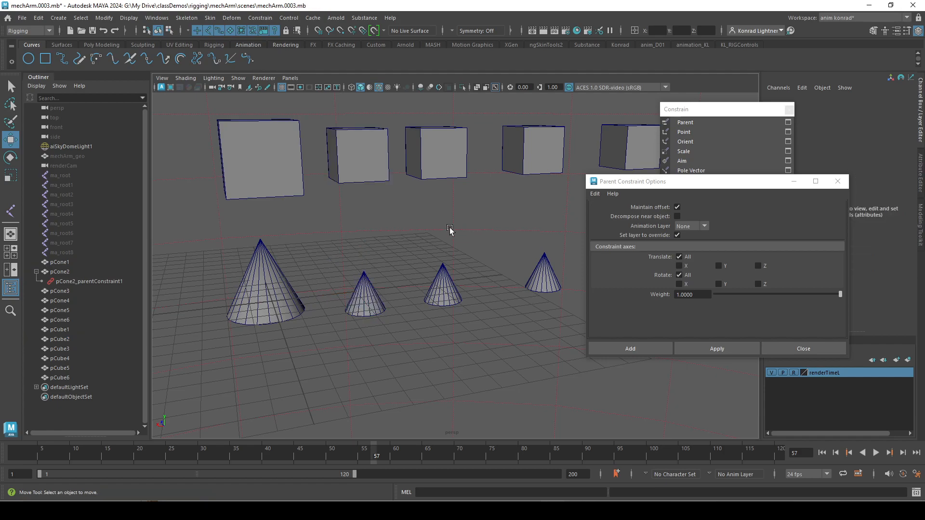
Try to scale the driving pCube2 uniformly to test its effect on pCone2
{"action": "left_click", "coordinate": [360, 166]}
{"action": "key", "text": "r"}
{"action": "left_click_drag", "start_coordinate": [357, 155], "coordinate": [362, 174]}
{"action": "key", "text": "ctrl+z"}
{"action": "key", "text": "ctrl+z"}
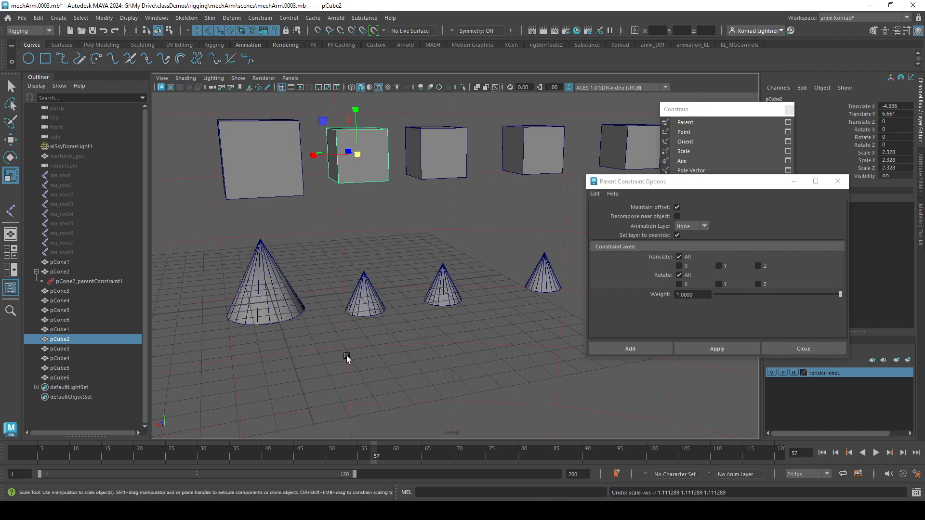
Rotate pCube2 to about -161.7, 71.4 and -159.8 degrees and test moving it with pCone2 constrained
{"action": "left_click_drag", "start_coordinate": [371, 299], "coordinate": [368, 327], "text": "alt"}
{"action": "key", "text": "e"}
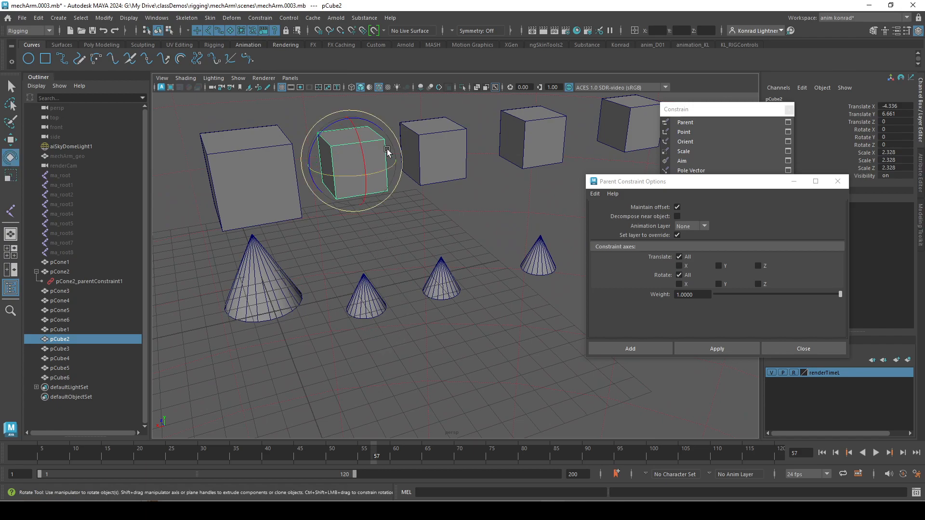
{"action": "left_click_drag", "start_coordinate": [359, 188], "coordinate": [333, 154]}
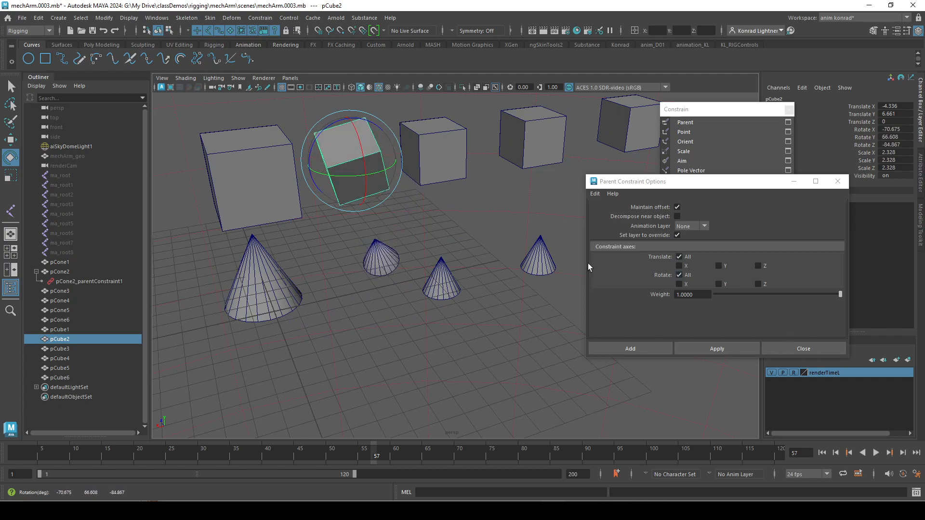
{"action": "left_click_drag", "start_coordinate": [367, 196], "coordinate": [381, 179]}
{"action": "key", "text": "w"}
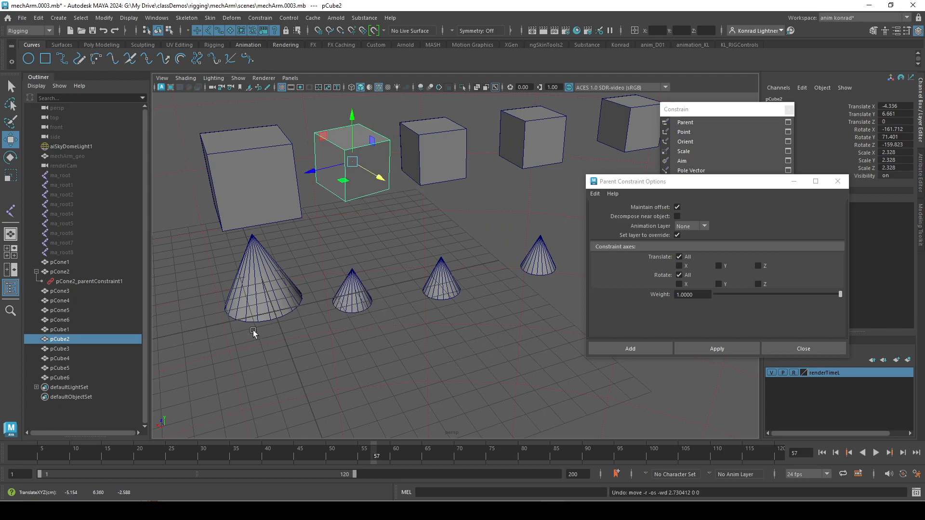
Delete the parent constraint node under pCone2 and close the Parent Constraint Options
{"action": "left_click_drag", "start_coordinate": [446, 350], "coordinate": [426, 330], "text": "alt"}
{"action": "left_click", "coordinate": [90, 283]}
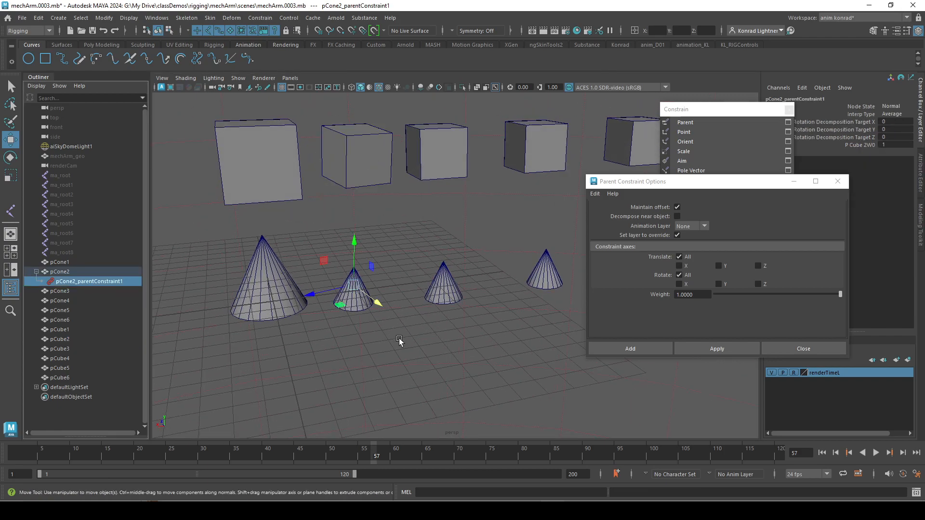
{"action": "key", "text": "Delete"}
{"action": "left_click_drag", "start_coordinate": [435, 340], "coordinate": [379, 369], "text": "alt"}
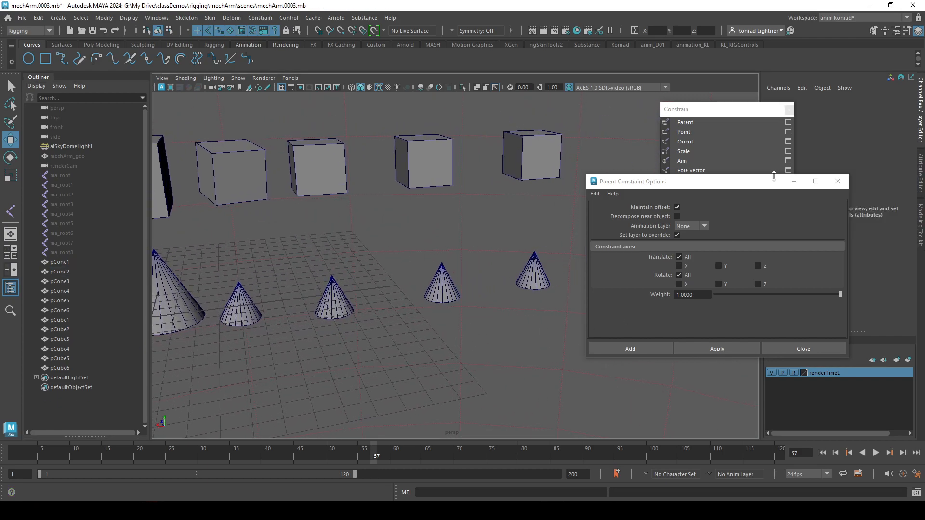
{"action": "left_click", "coordinate": [837, 182]}
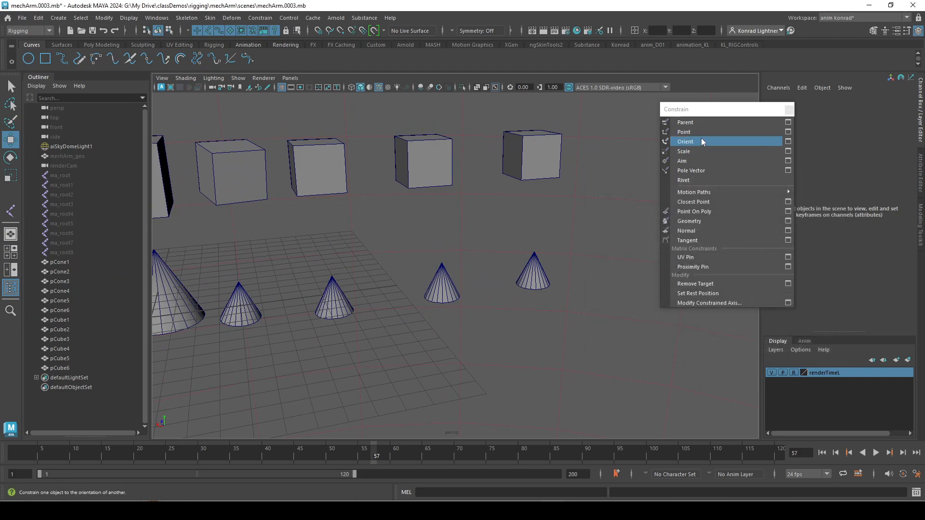
Open the Aim constraint's options and bring the two leftmost cubes and cones fully into view
{"action": "left_click", "coordinate": [248, 198]}
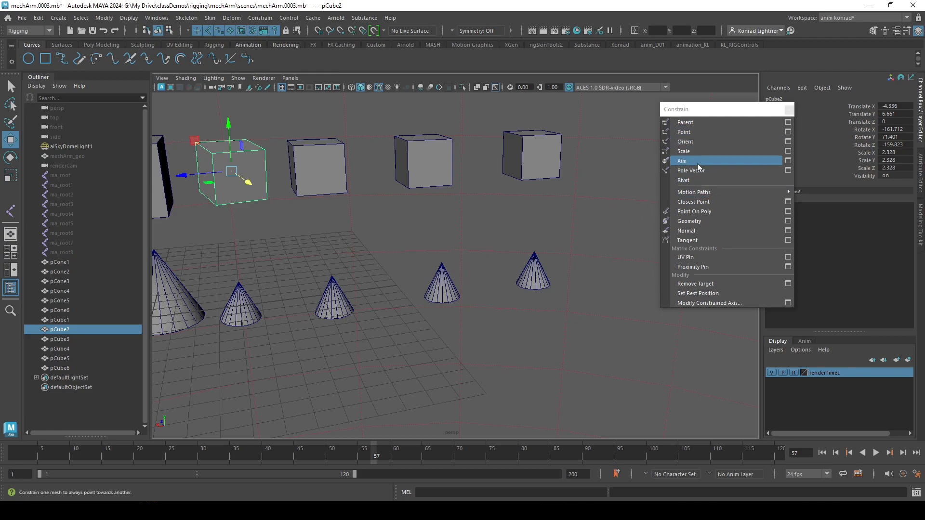
{"action": "right_click_drag", "start_coordinate": [286, 319], "coordinate": [400, 318], "text": "alt"}
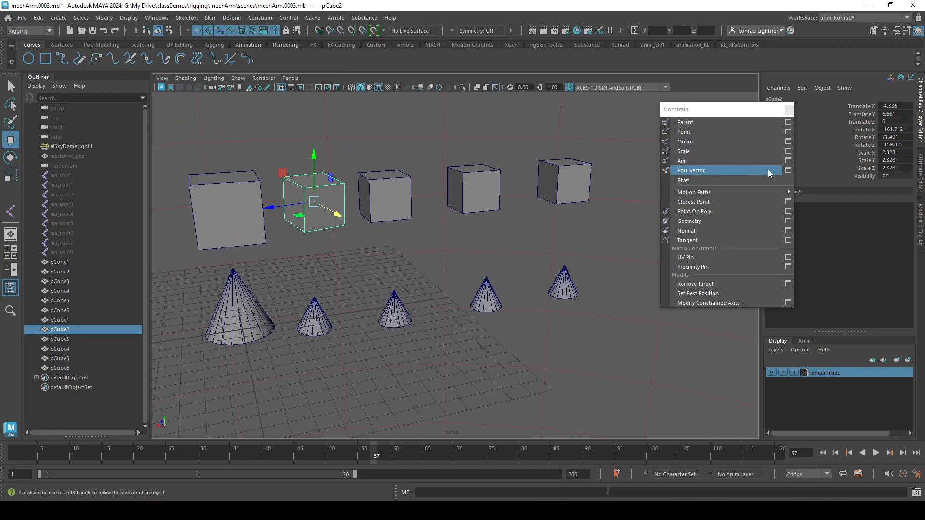
{"action": "left_click", "coordinate": [787, 160]}
{"action": "left_click_drag", "start_coordinate": [709, 186], "coordinate": [668, 196]}
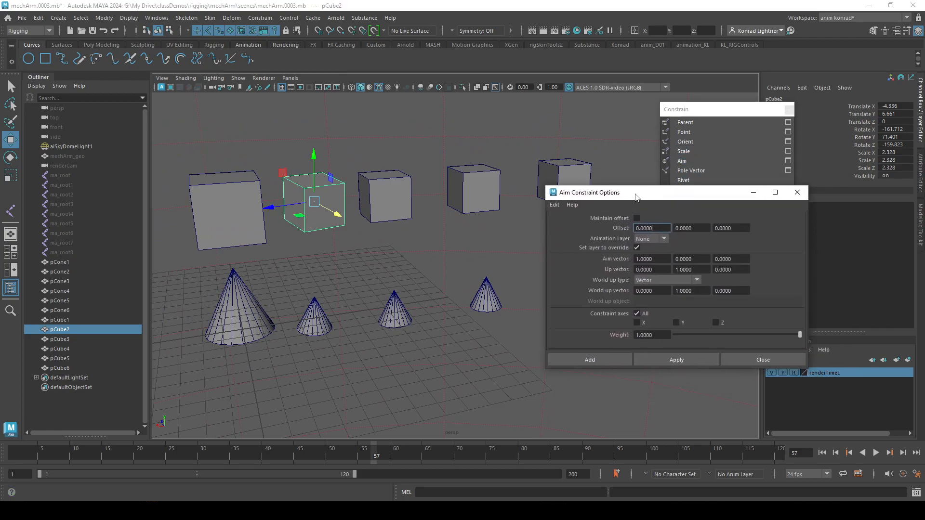
Try aim-constraining pCube3 to pCone3, with the cone as the driver, Maintain offset off and an aim vector of 1, 0, 0
{"action": "left_click", "coordinate": [405, 300]}
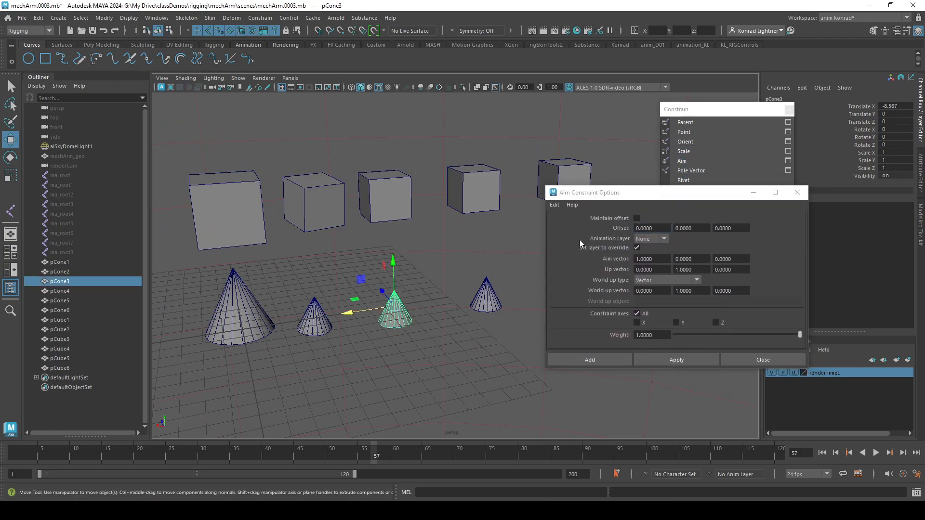
{"action": "left_click", "coordinate": [389, 196], "text": "shift"}
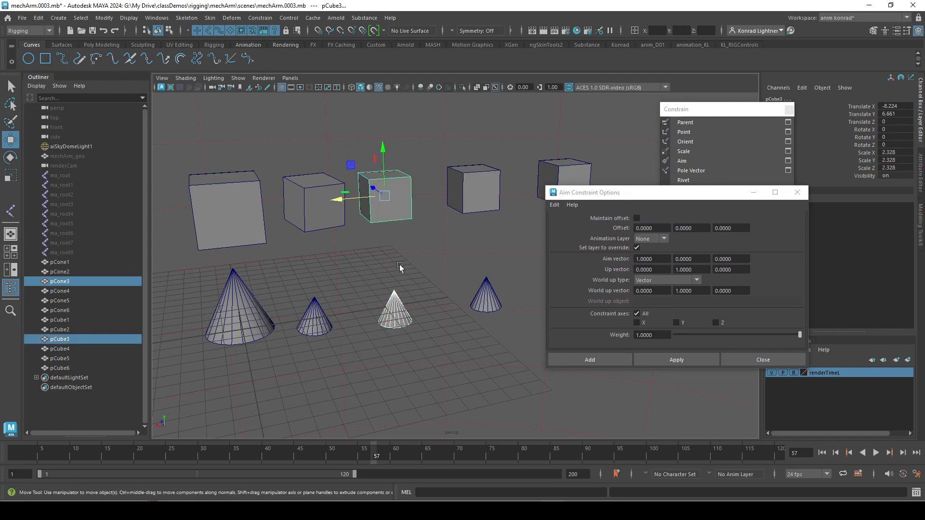
{"action": "left_click", "coordinate": [688, 360]}
{"action": "left_click", "coordinate": [397, 332]}
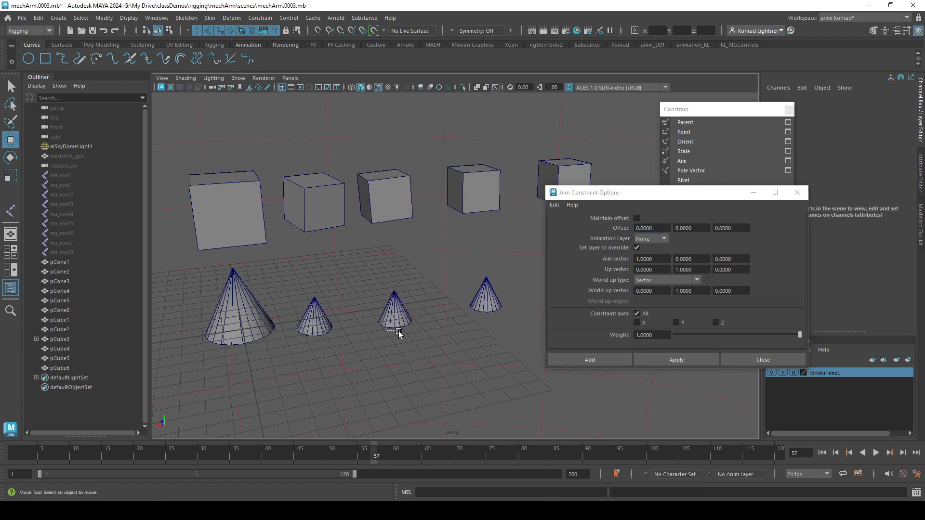
Test the aim constraint by rotating the driving pCone3 and trying to move the constrained pCube3
{"action": "left_click", "coordinate": [396, 332]}
{"action": "key", "text": "e"}
{"action": "left_click_drag", "start_coordinate": [421, 307], "coordinate": [409, 274]}
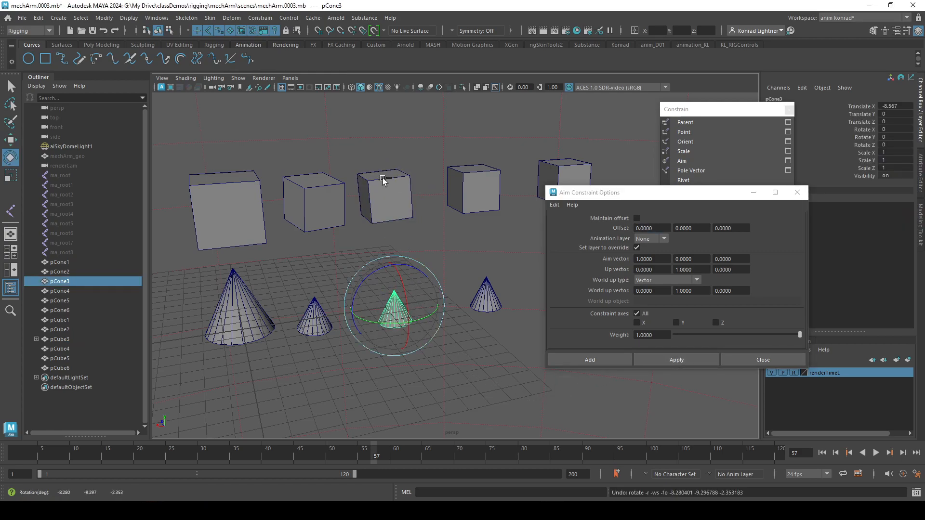
{"action": "left_click", "coordinate": [384, 181]}
{"action": "key", "text": "w"}
{"action": "left_click_drag", "start_coordinate": [385, 195], "coordinate": [396, 172]}
Undo the test transforms and the aim constraint on pCube3
{"action": "key", "text": "ctrl+z"}
{"action": "key", "text": "ctrl+z"}
{"action": "key", "text": "ctrl+z"}
{"action": "key", "text": "ctrl+z"}
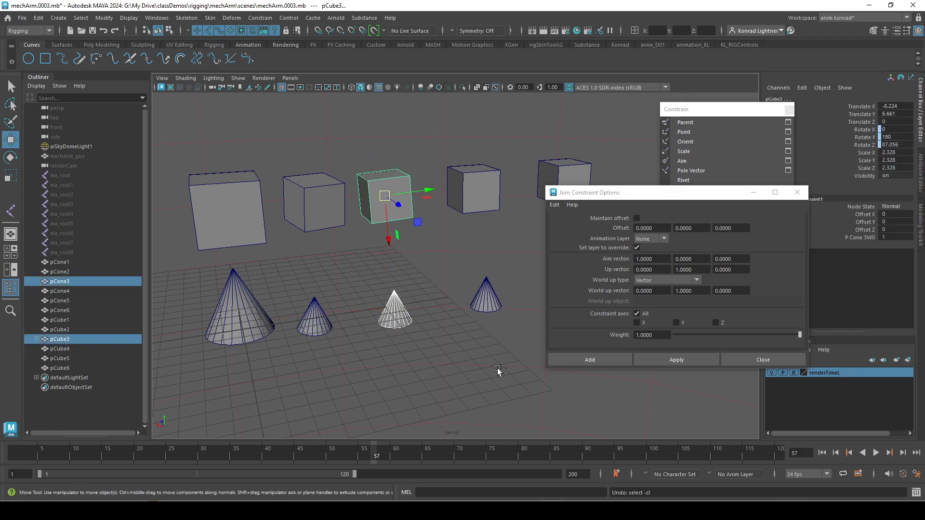
{"action": "key", "text": "ctrl+z"}
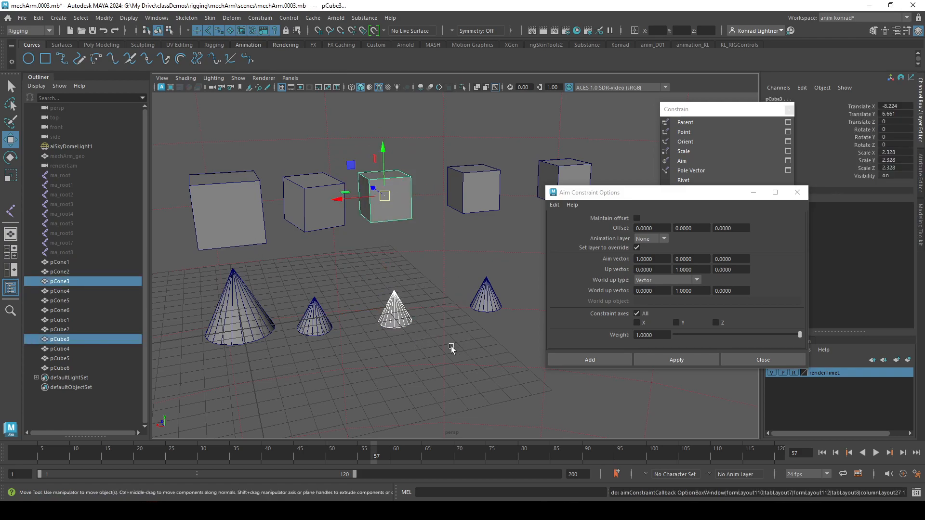
Aim-constrain pCone3 to pCube3, with the cube as the driver, Maintain offset off and an aim vector of 1, 0, 0
{"action": "left_click", "coordinate": [428, 366]}
{"action": "left_click", "coordinate": [396, 210]}
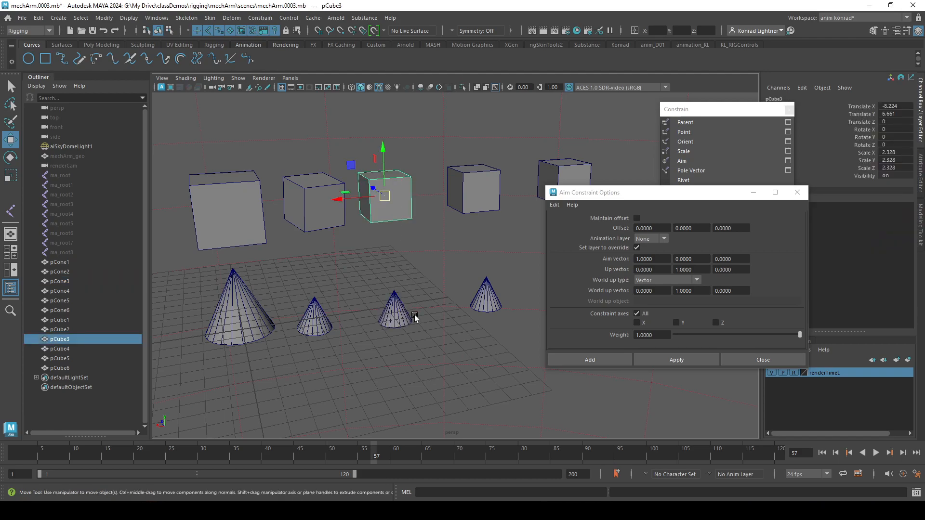
{"action": "left_click", "coordinate": [388, 318], "text": "shift"}
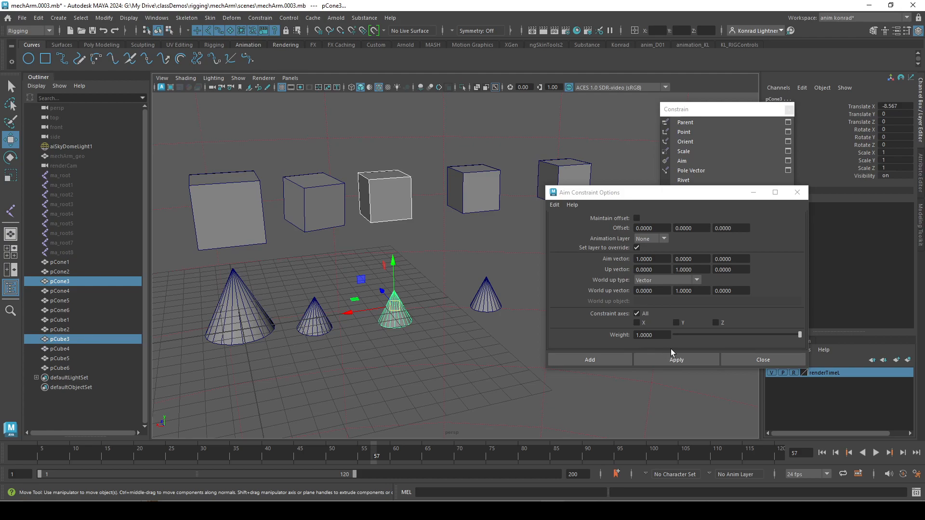
{"action": "left_click", "coordinate": [678, 360]}
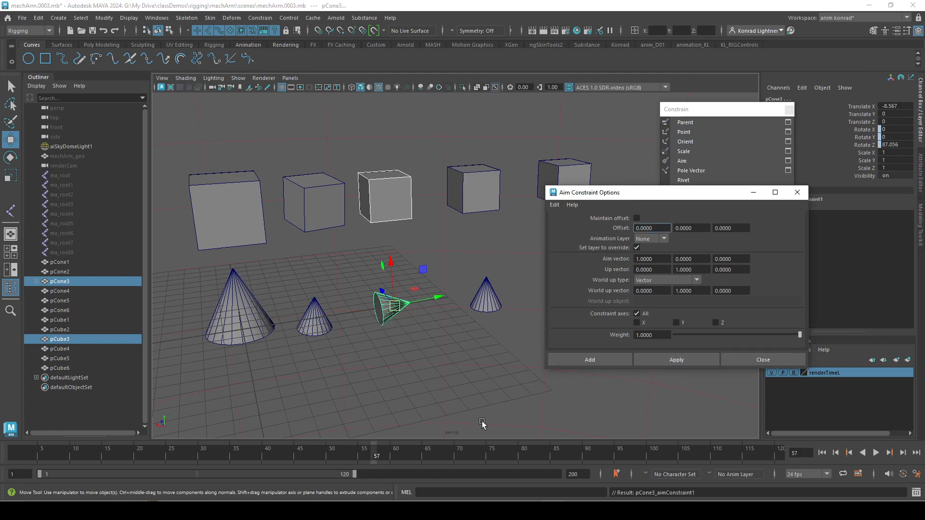
Move pCube3 around to test how pCone3 aims at it, and undo the test move
{"action": "left_click", "coordinate": [478, 402]}
{"action": "left_click", "coordinate": [391, 204]}
{"action": "mouse_move", "coordinate": [381, 196]}
{"action": "left_mouse_down"}
{"action": "mouse_move", "coordinate": [445, 227]}
{"action": "mouse_move", "coordinate": [463, 341]}
{"action": "mouse_move", "coordinate": [453, 230]}
{"action": "mouse_move", "coordinate": [371, 169]}
{"action": "mouse_move", "coordinate": [359, 279]}
{"action": "mouse_move", "coordinate": [479, 180]}
{"action": "mouse_move", "coordinate": [476, 356]}
{"action": "mouse_move", "coordinate": [281, 361]}
{"action": "mouse_move", "coordinate": [264, 254]}
{"action": "mouse_move", "coordinate": [431, 241]}
{"action": "mouse_move", "coordinate": [540, 159]}
{"action": "mouse_move", "coordinate": [520, 267]}
{"action": "mouse_move", "coordinate": [462, 232]}
{"action": "mouse_move", "coordinate": [402, 152]}
{"action": "mouse_move", "coordinate": [394, 202]}
{"action": "left_mouse_up"}
{"action": "left_click_drag", "start_coordinate": [416, 379], "coordinate": [443, 338], "text": "alt"}
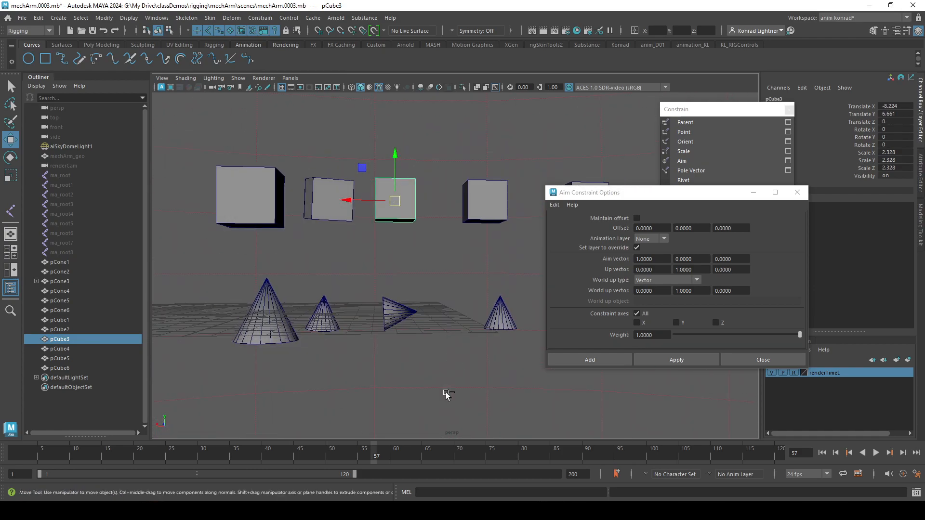
{"action": "key", "text": "ctrl+z"}
{"action": "key", "text": "ctrl+z"}
Rotate all vertices of pCone3 so its tip points at pCube3, and return to object mode
{"action": "right_click_drag", "start_coordinate": [398, 312], "coordinate": [351, 225]}
{"action": "left_click_drag", "start_coordinate": [338, 262], "coordinate": [473, 354]}
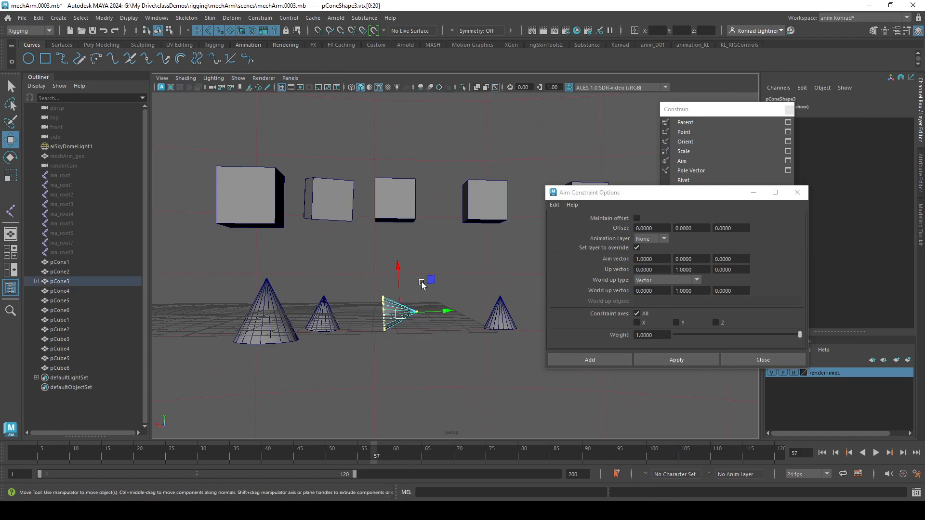
{"action": "key", "text": "e"}
{"action": "left_click_drag", "start_coordinate": [432, 284], "coordinate": [413, 272]}
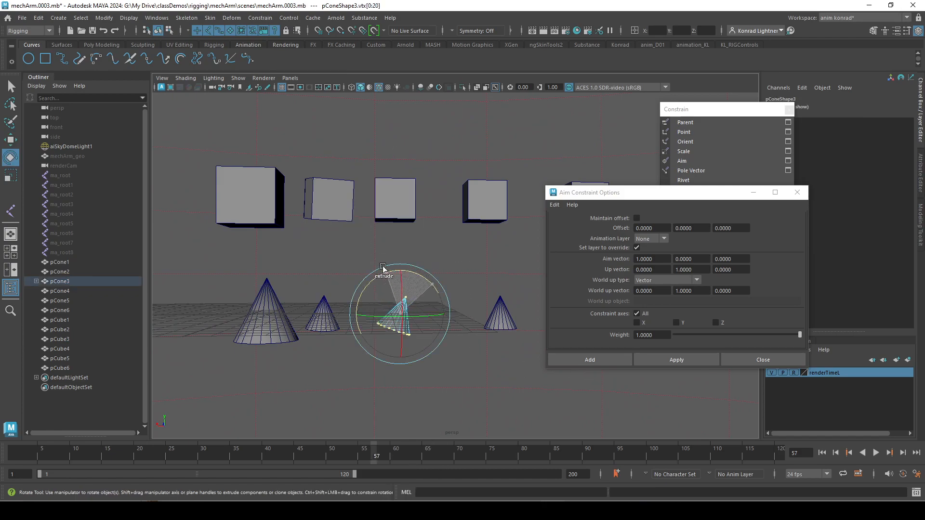
{"action": "left_click_drag", "start_coordinate": [480, 299], "coordinate": [496, 315], "text": "alt"}
{"action": "right_click_drag", "start_coordinate": [393, 314], "coordinate": [393, 202]}
Move pCube3 to about -12.119, 0.68, -3.386 to test the cone's aim, and close the Aim Constraint Options
{"action": "left_click", "coordinate": [394, 202]}
{"action": "key", "text": "w"}
{"action": "left_click_drag", "start_coordinate": [388, 200], "coordinate": [473, 307]}
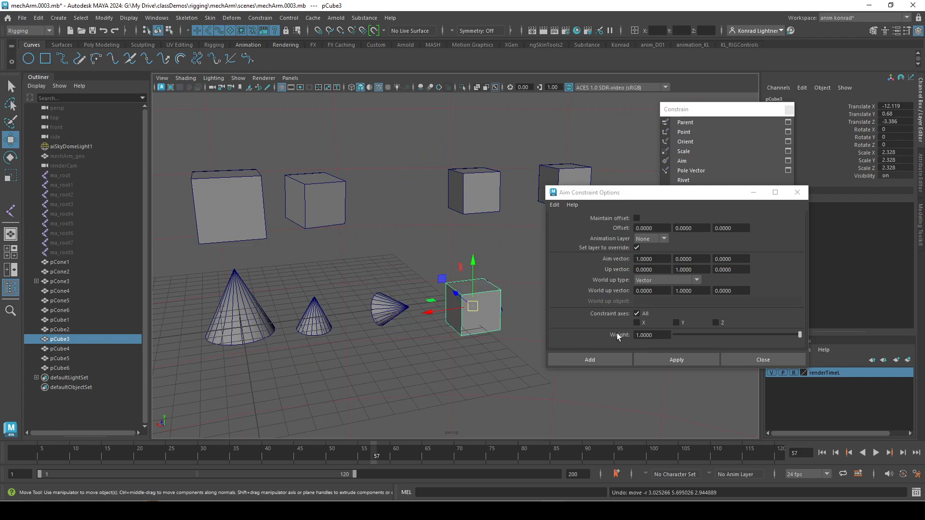
{"action": "left_click", "coordinate": [797, 192]}
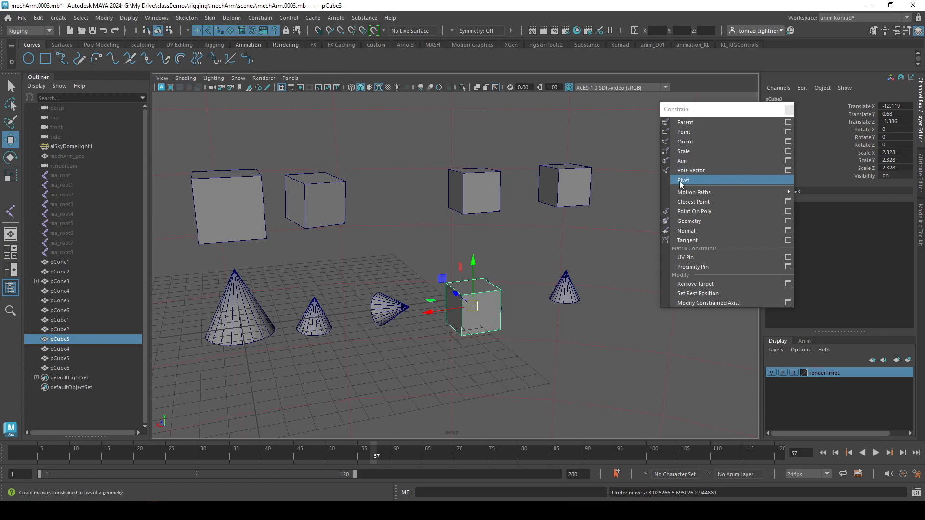
{"action": "left_click_drag", "start_coordinate": [526, 323], "coordinate": [569, 346], "text": "alt"}
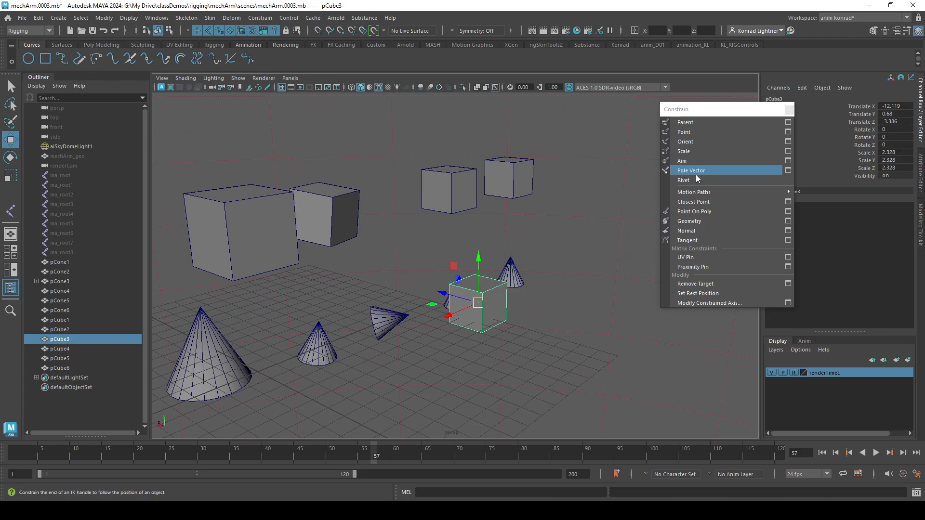
{"action": "left_click_drag", "start_coordinate": [616, 318], "coordinate": [554, 356], "text": "alt"}
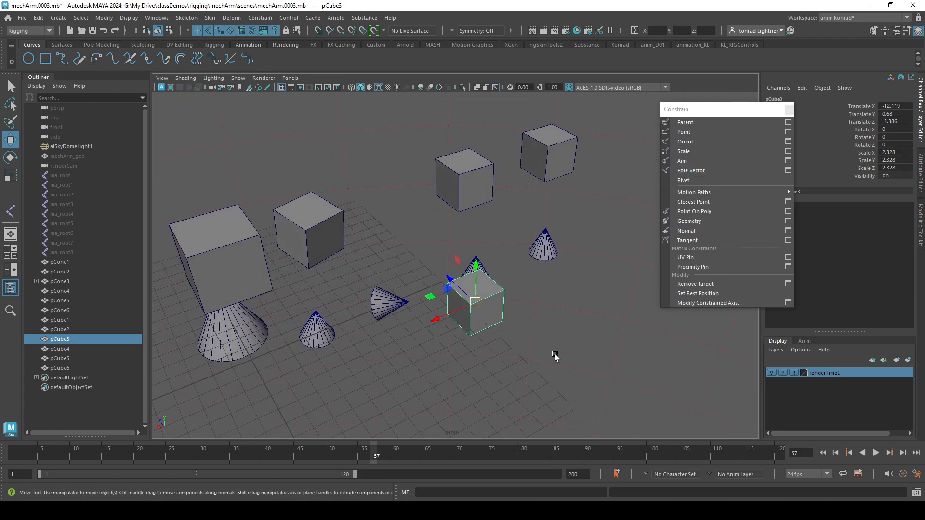
{"action": "left_click", "coordinate": [562, 348]}
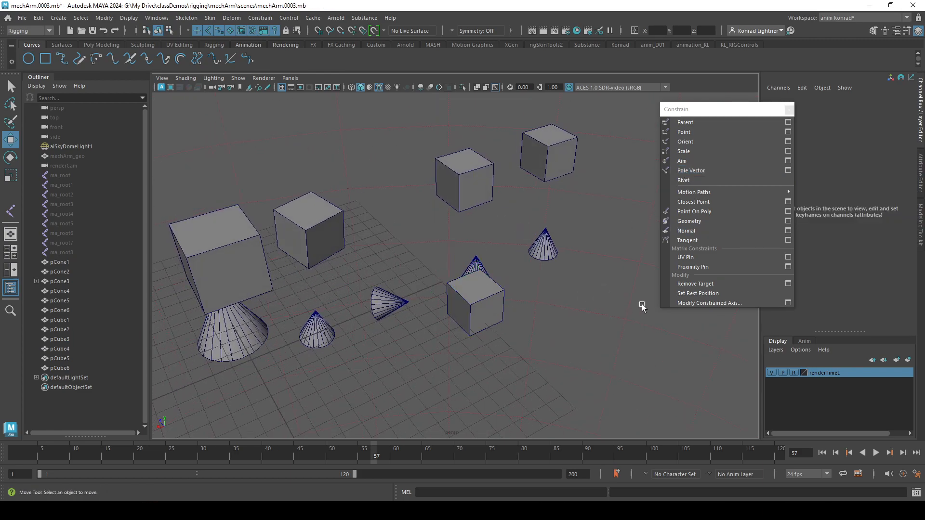
{"action": "left_click_drag", "start_coordinate": [568, 368], "coordinate": [541, 324], "text": "alt"}
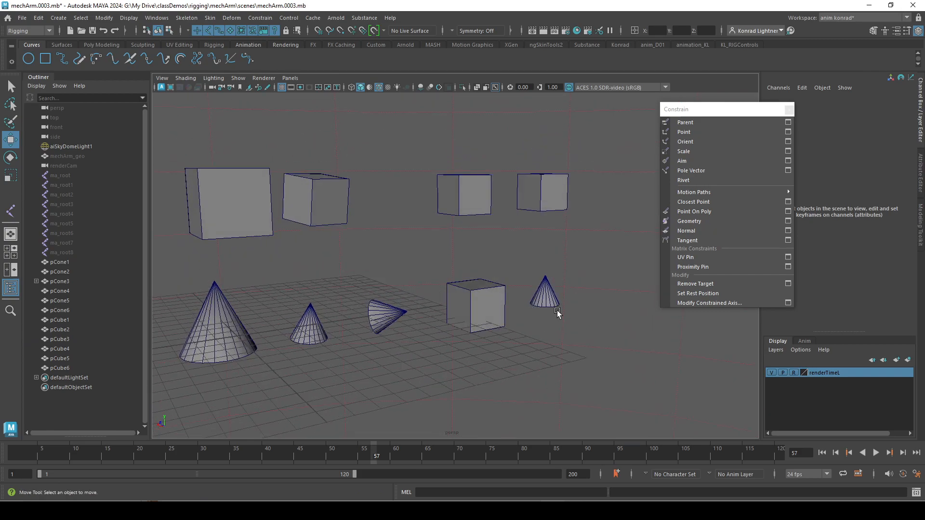